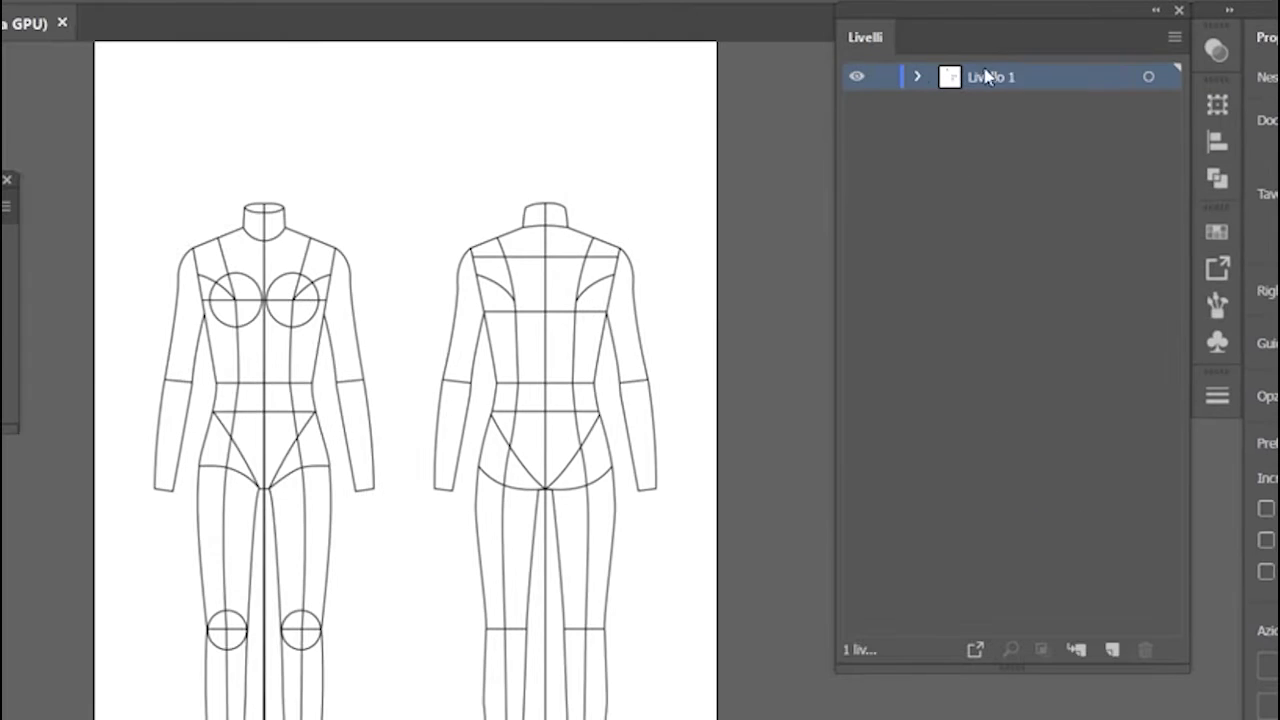
Rename the croquis layer 'manichino base', make it a template dimmed to 20%, and lock it
double_click(950, 78)
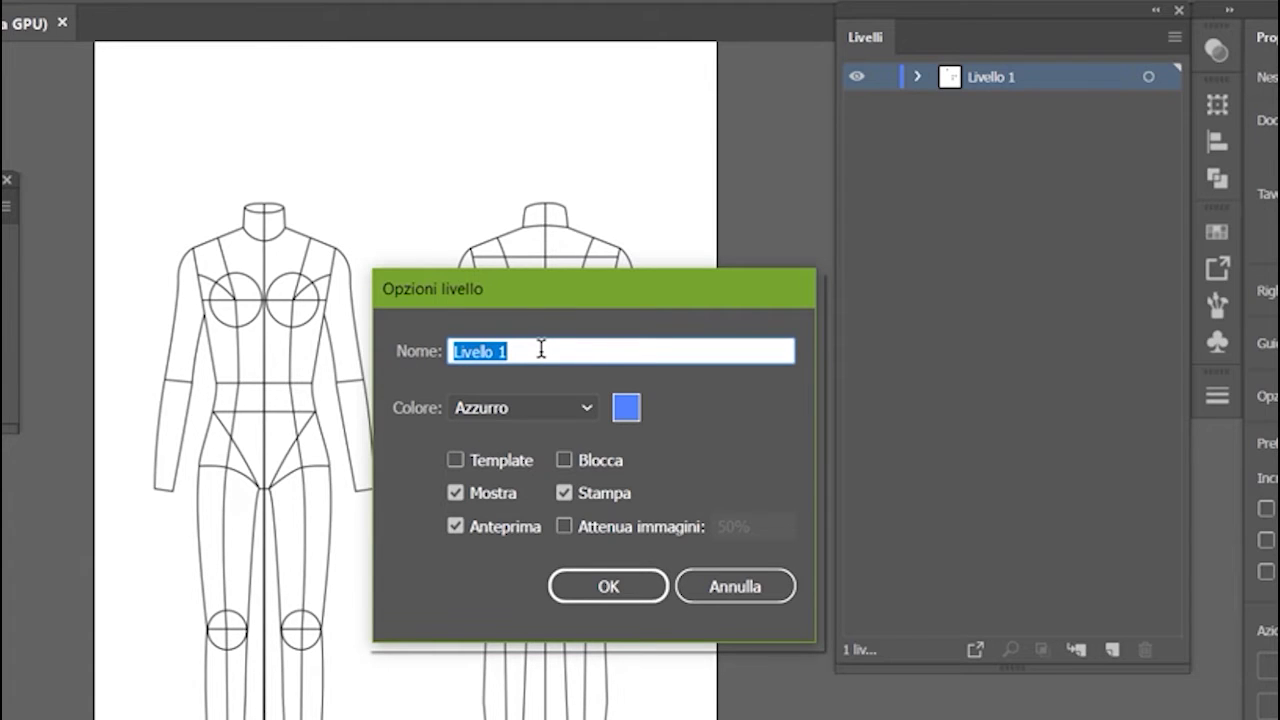
text(minichino base)
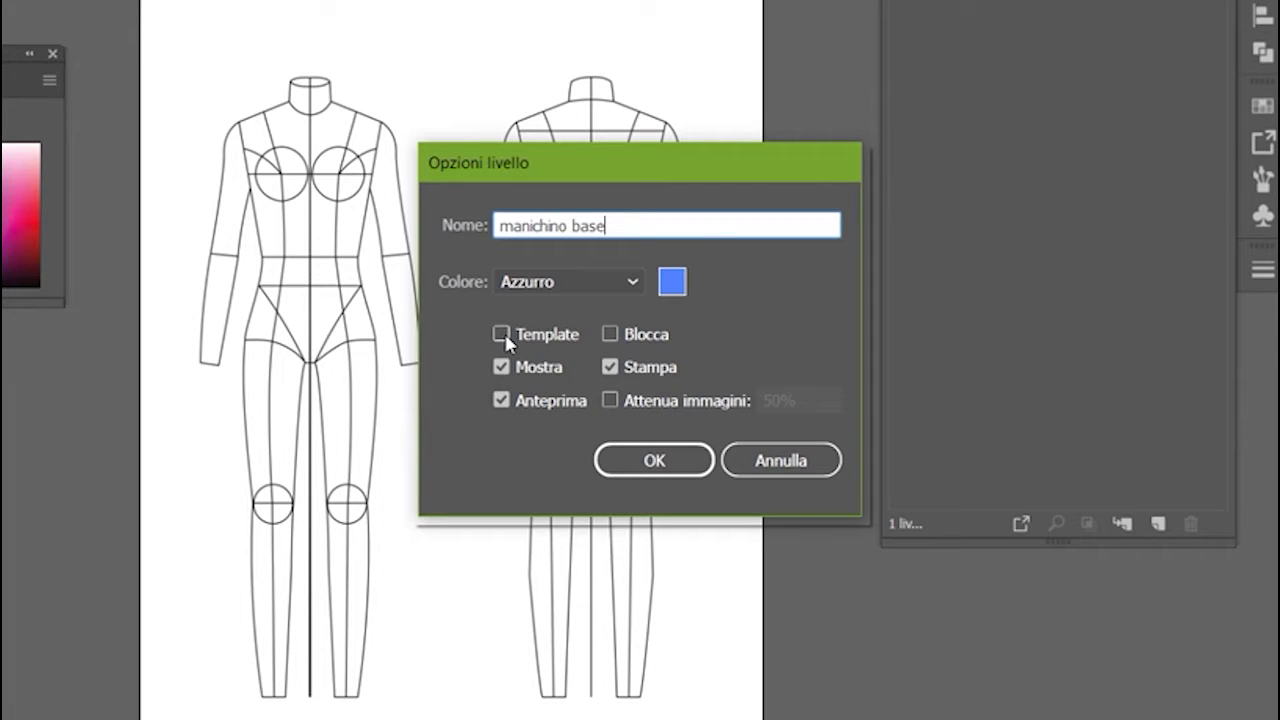
click(502, 336)
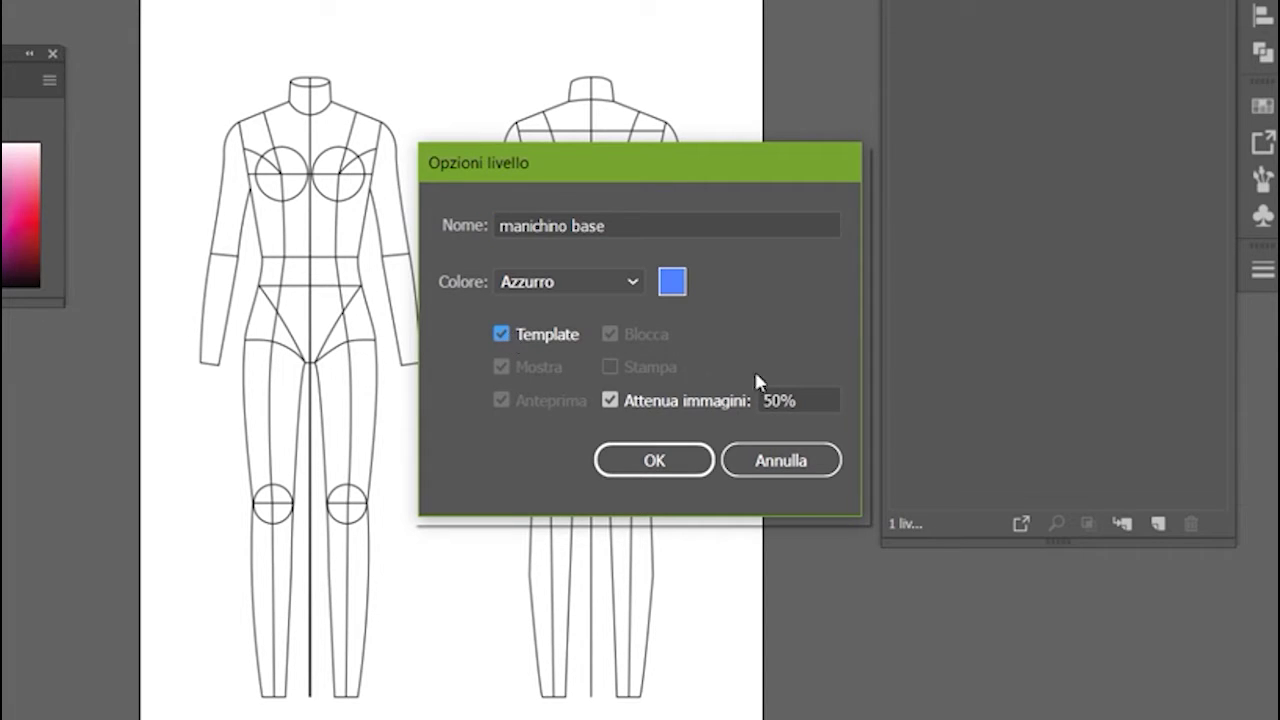
drag(774, 400, 764, 400)
text(2)
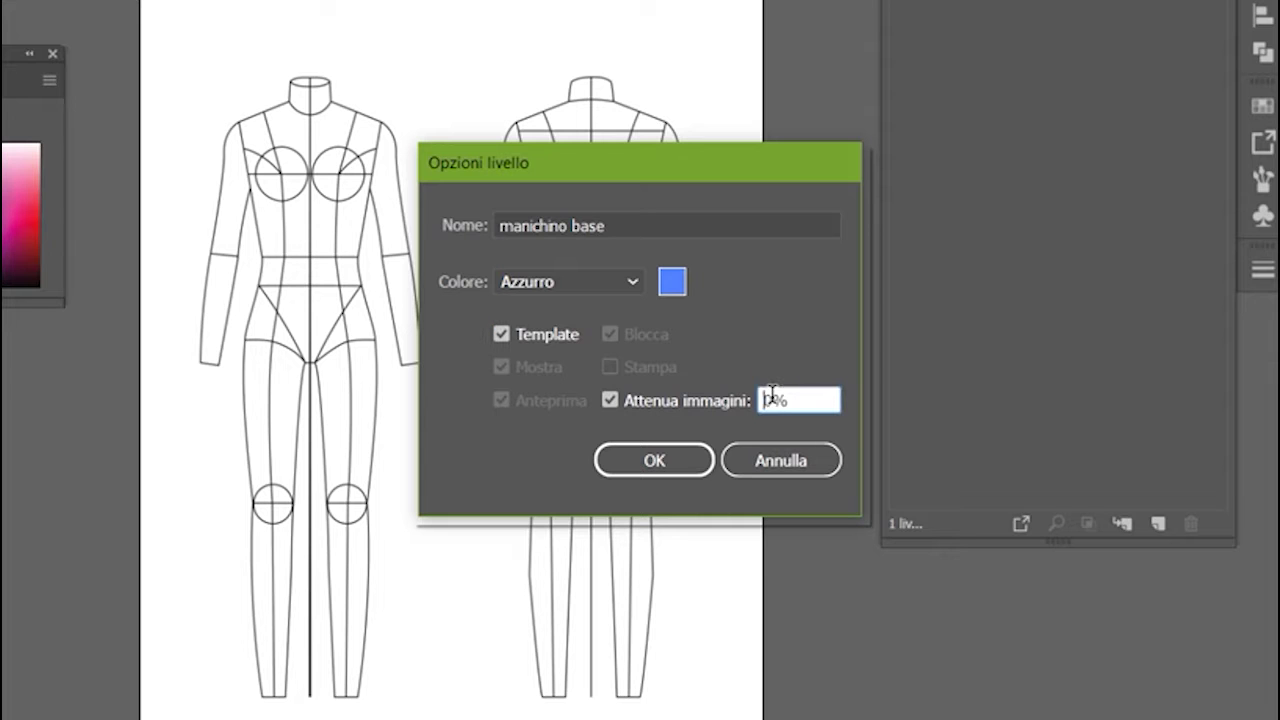
click(654, 460)
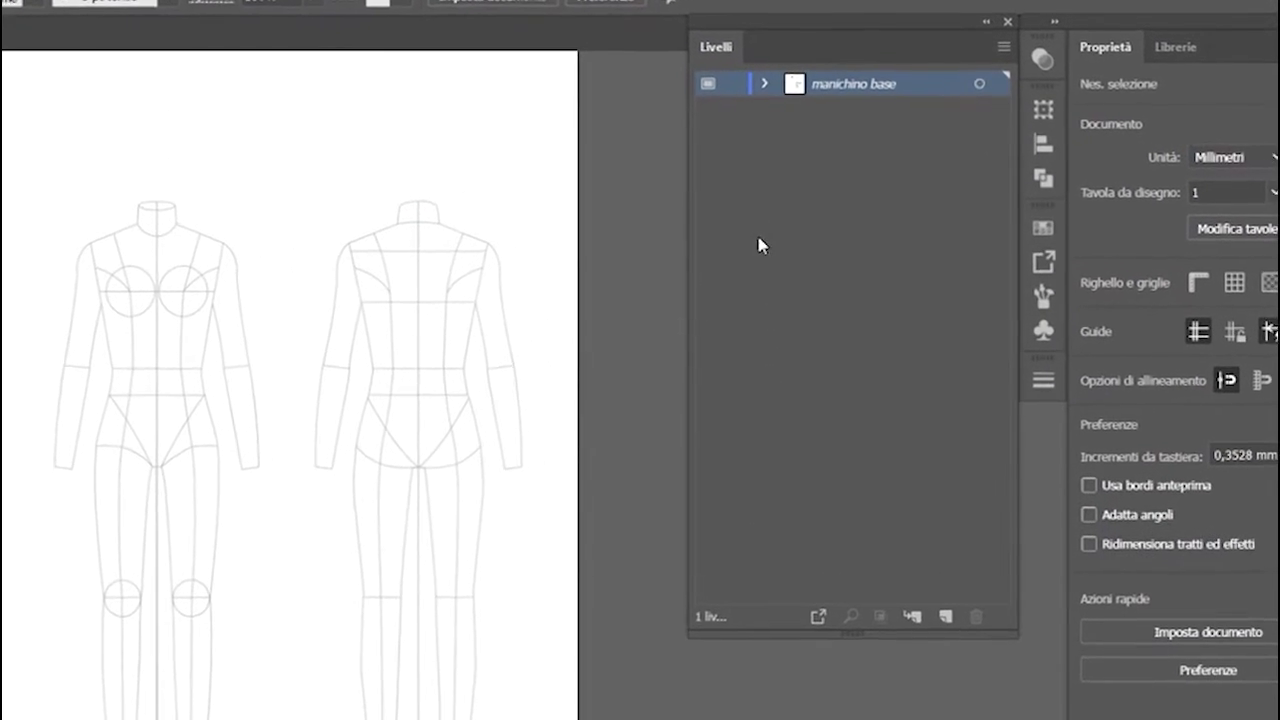
click(714, 84)
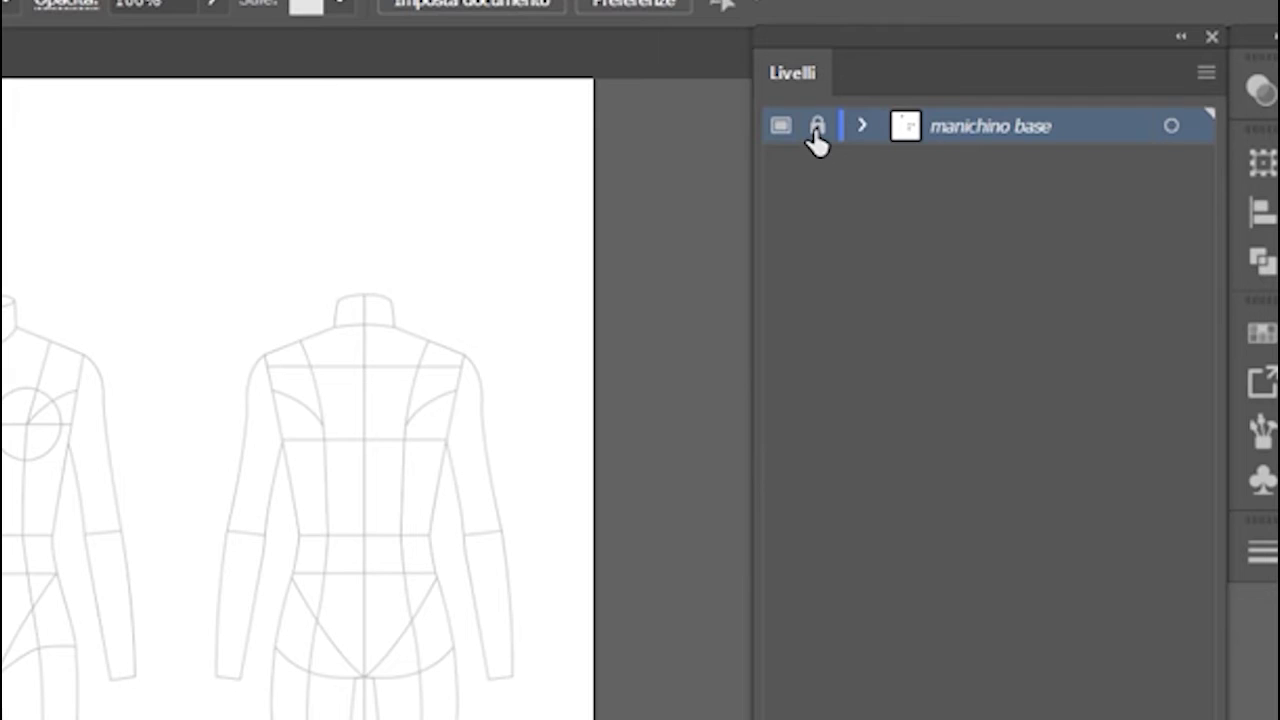
Lock the manichino base layer, pick the Pen tool, and add a new layer above it
click(817, 127)
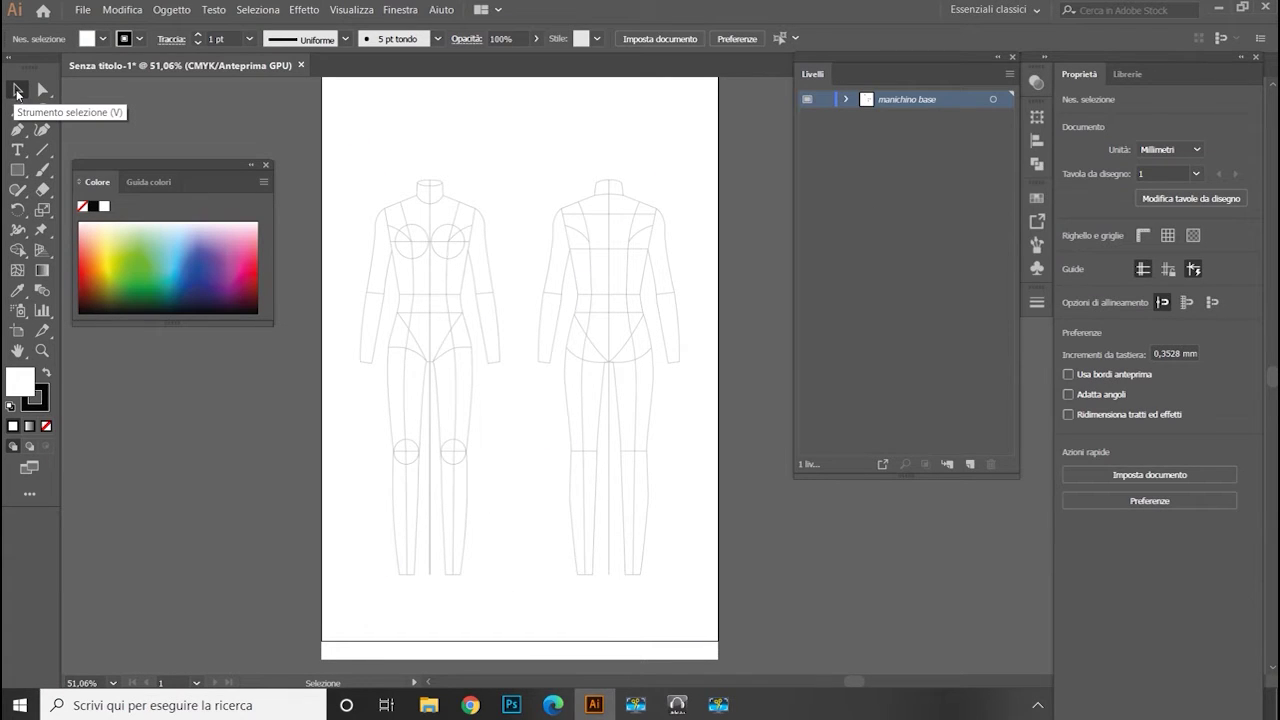
click(17, 129)
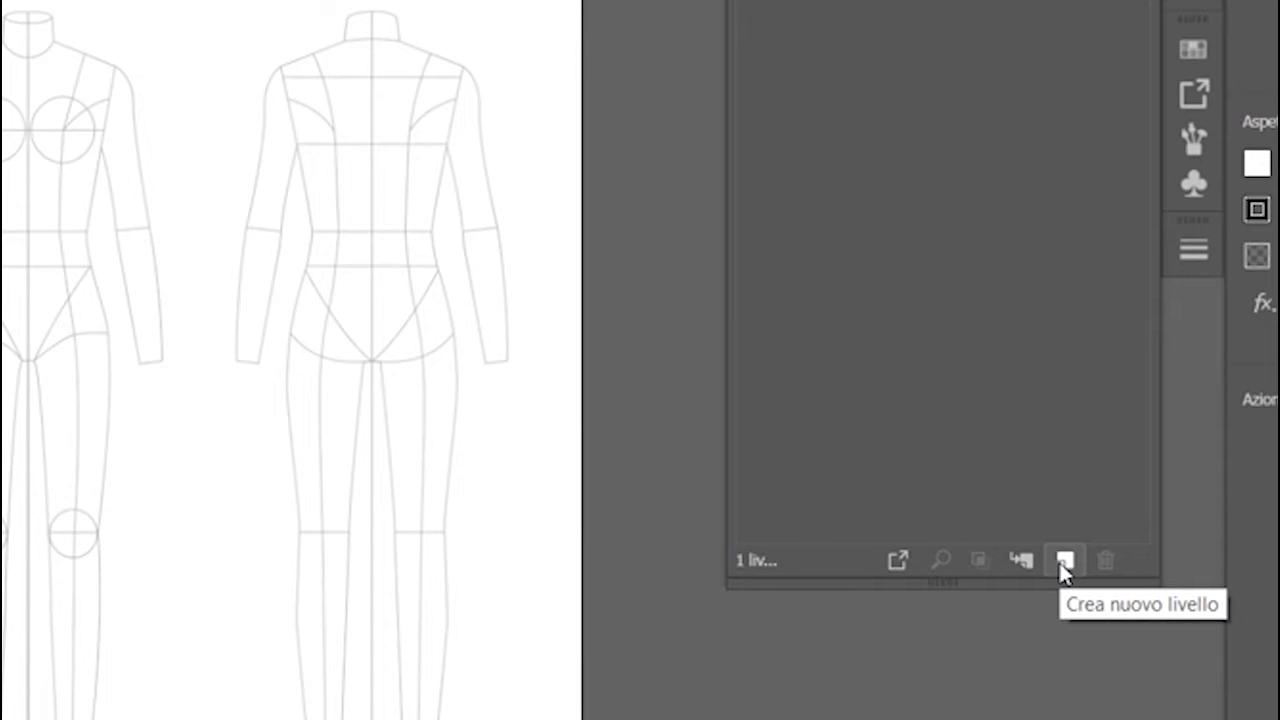
click(1064, 562)
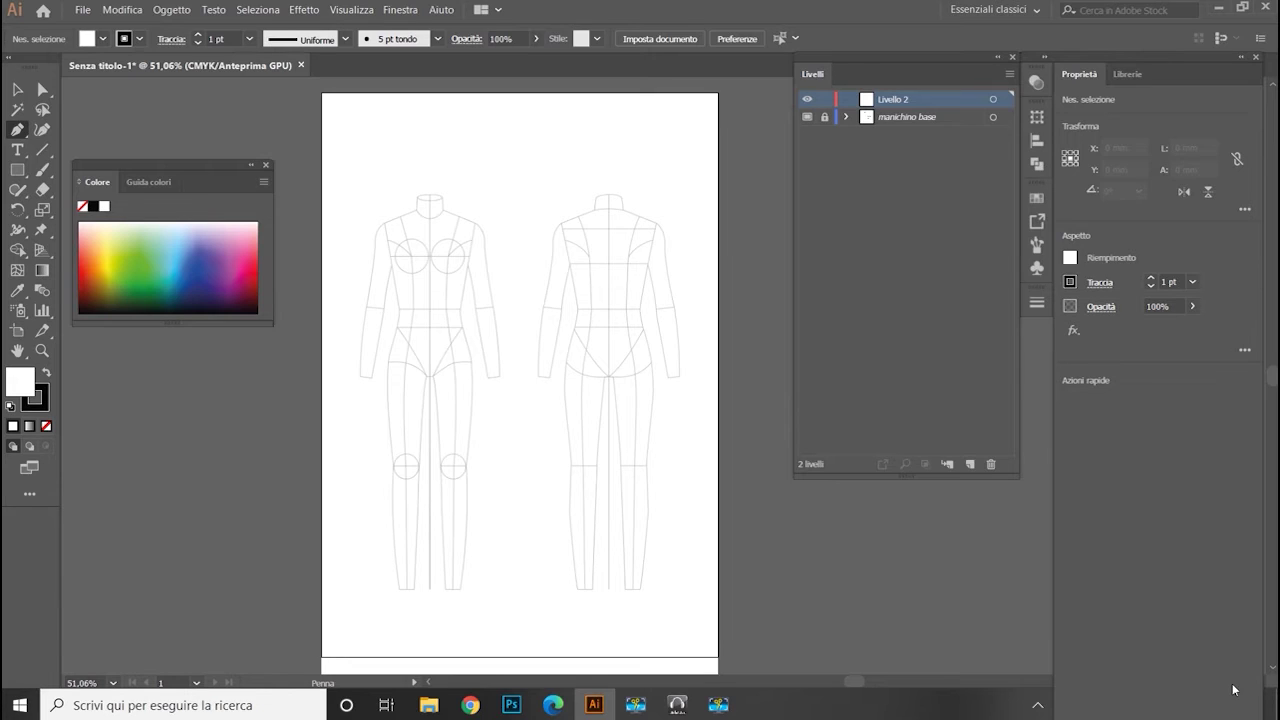
Zoom and pan to frame the croquis figures larger on screen
key(ctrl+plus)
mouse_move(677, 200)
mouse_down()
mouse_move(664, 267)
mouse_move(609, 257)
mouse_up()
key(h)
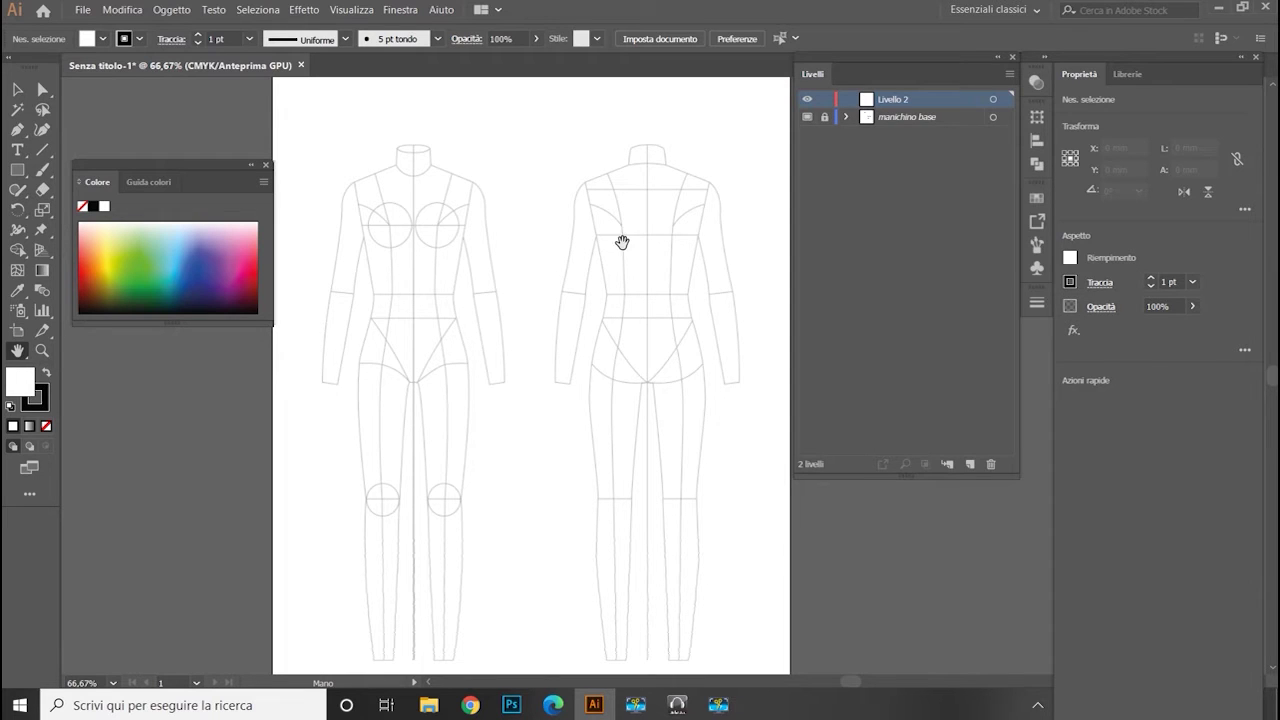
drag(620, 243, 586, 242)
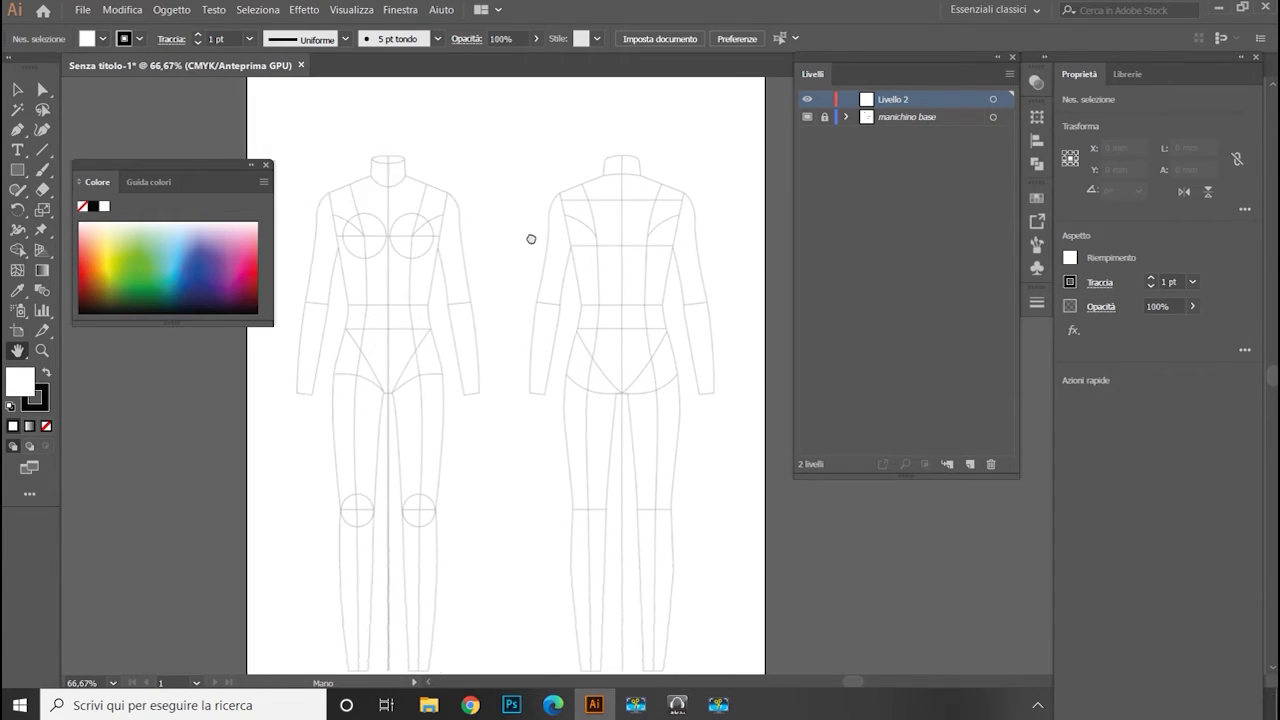
mouse_move(509, 218)
mouse_down()
mouse_move(629, 249)
mouse_move(571, 225)
mouse_move(630, 232)
mouse_up()
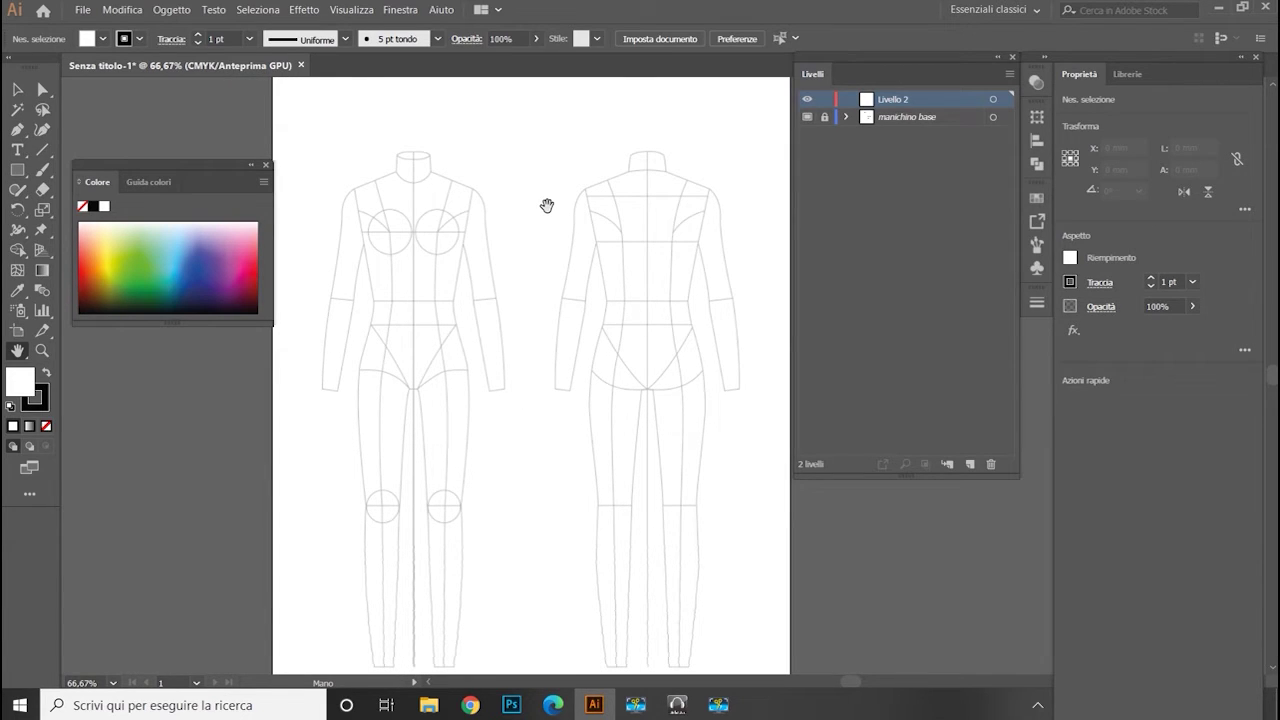
key(ctrl+plus)
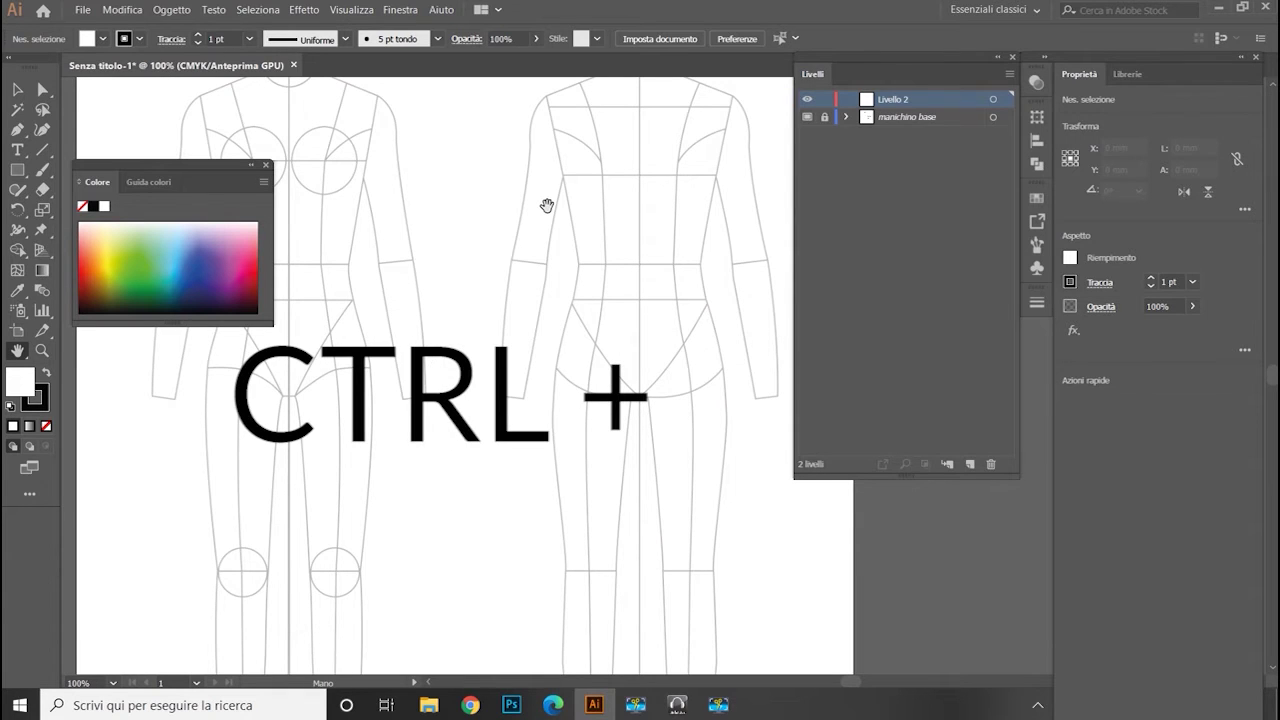
key(ctrl+minus)
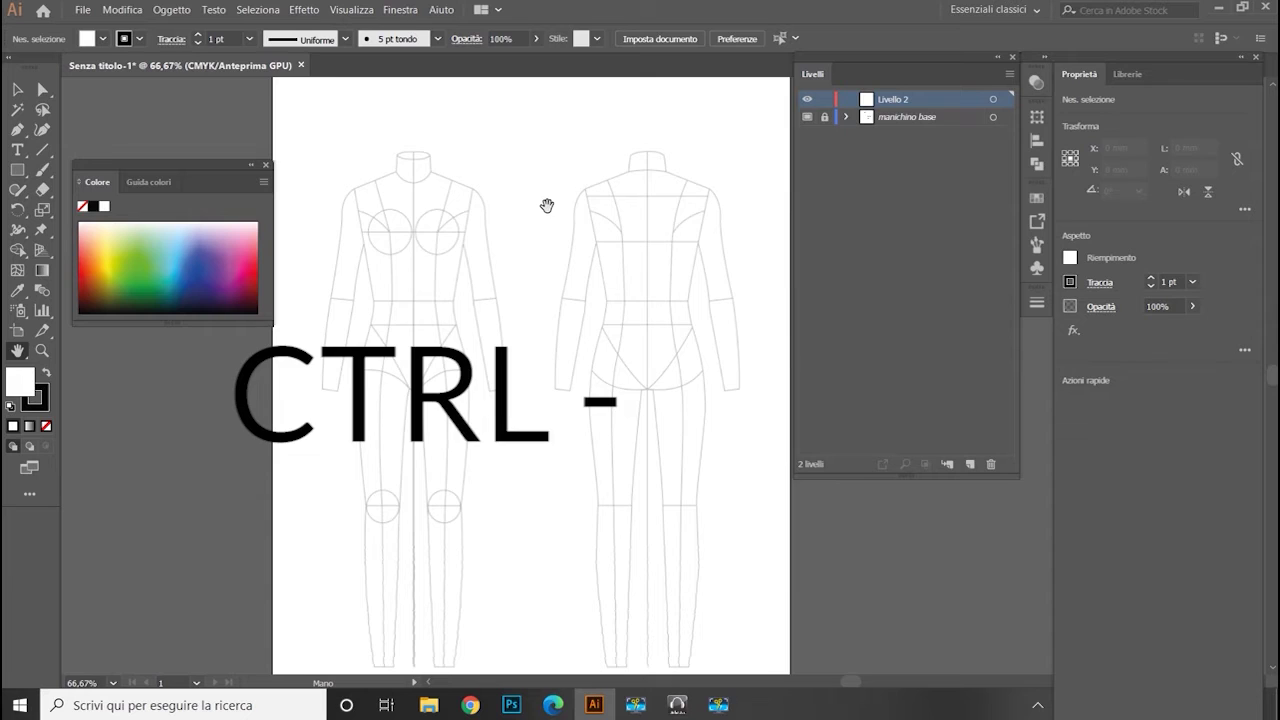
Zoom in on the front figure and start a Pen path at the centre front neck
key(ctrl+plus)
key(p)
click(447, 163)
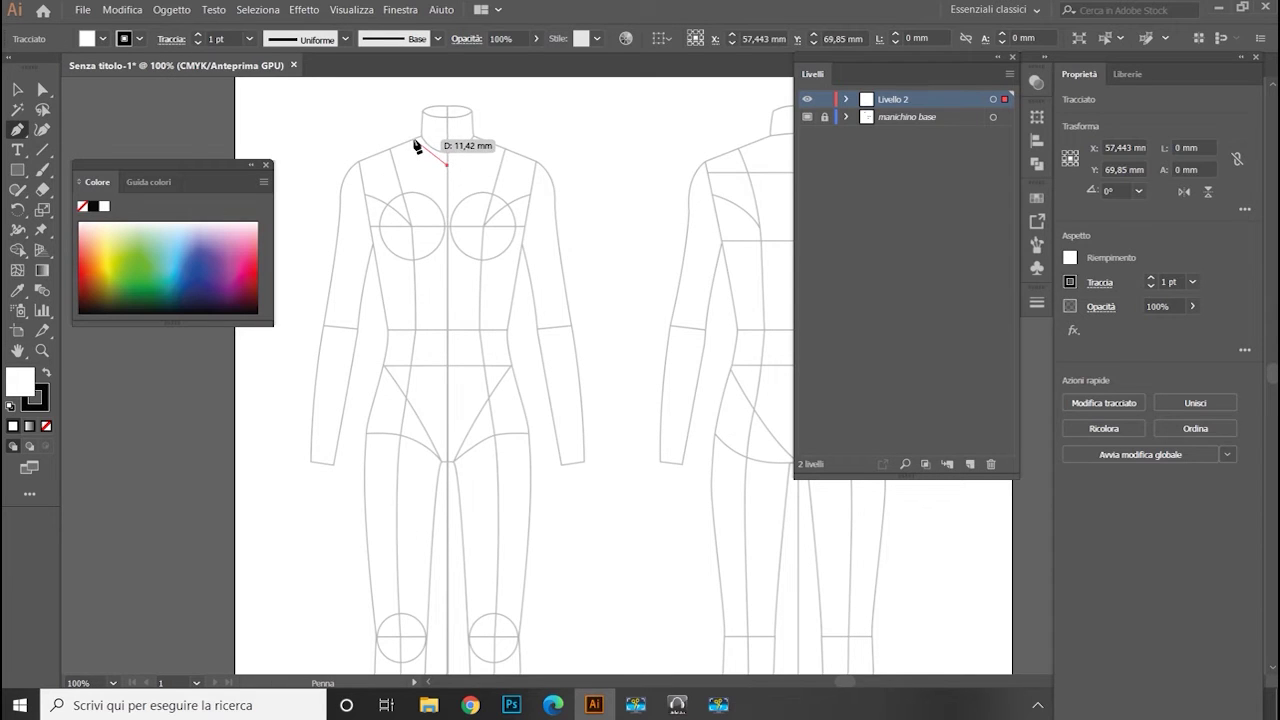
Draw the open half-front bodice outline through neckline, shoulder and side seam to the centre front waist
click(414, 138)
click(361, 158)
click(373, 248)
click(389, 332)
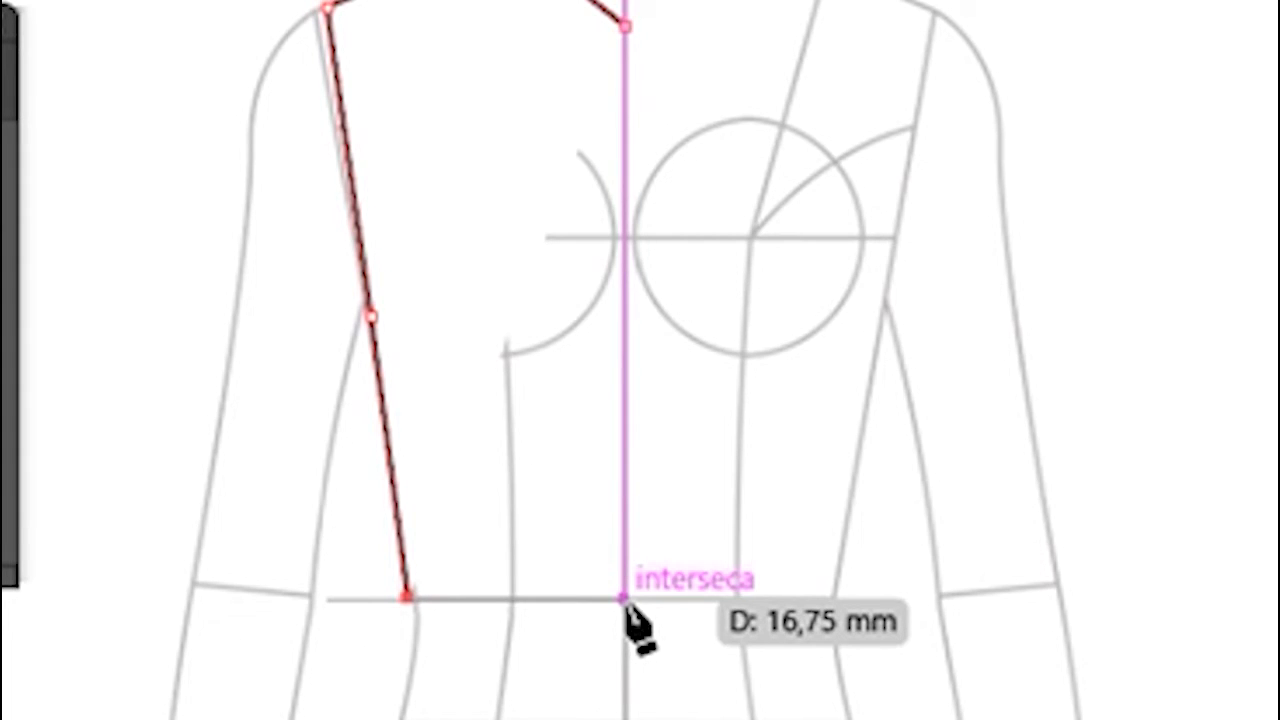
click(623, 598)
key(Escape)
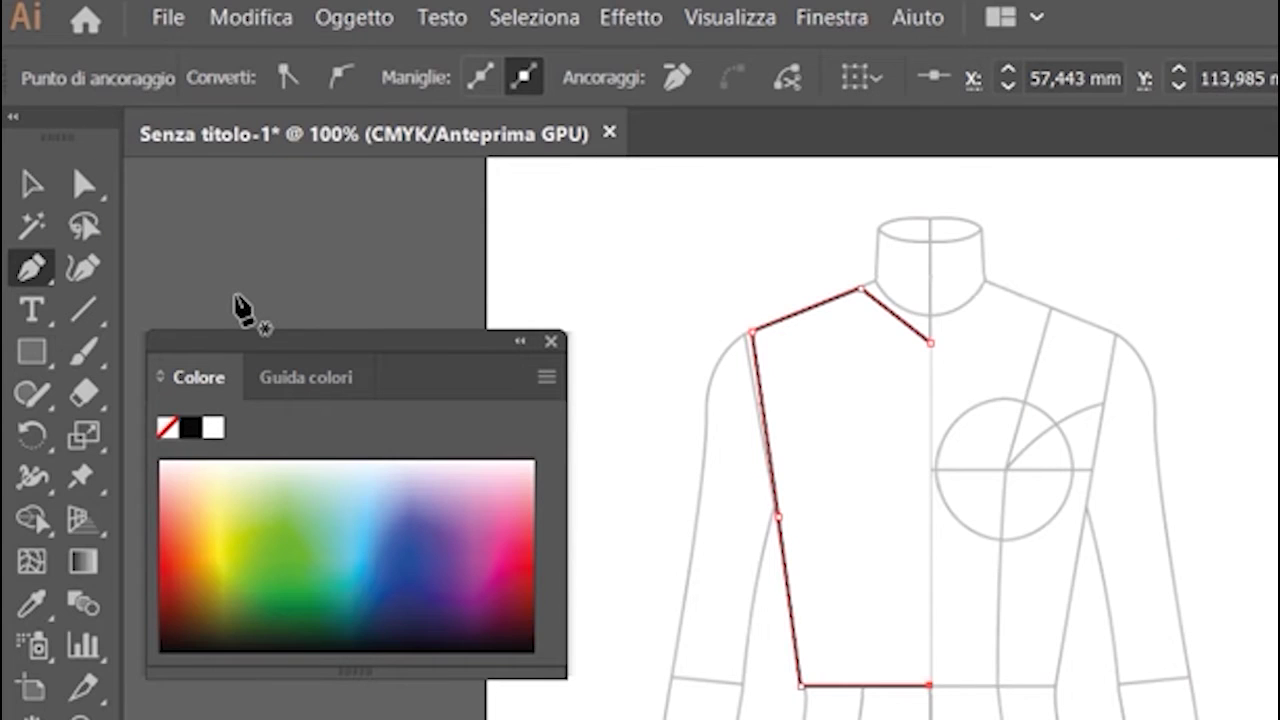
click(51, 284)
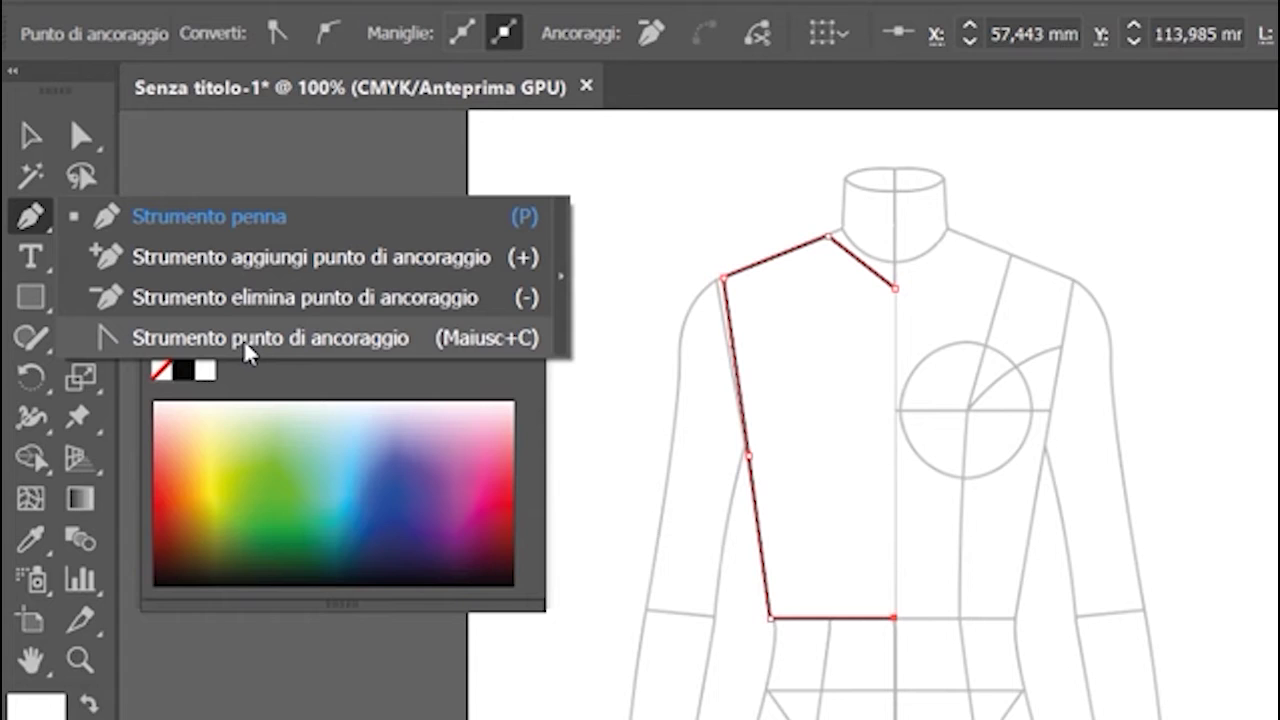
click(243, 339)
Curve the neckline and side seam of the bodice outline and adjust the side-seam anchor
drag(583, 195, 535, 210)
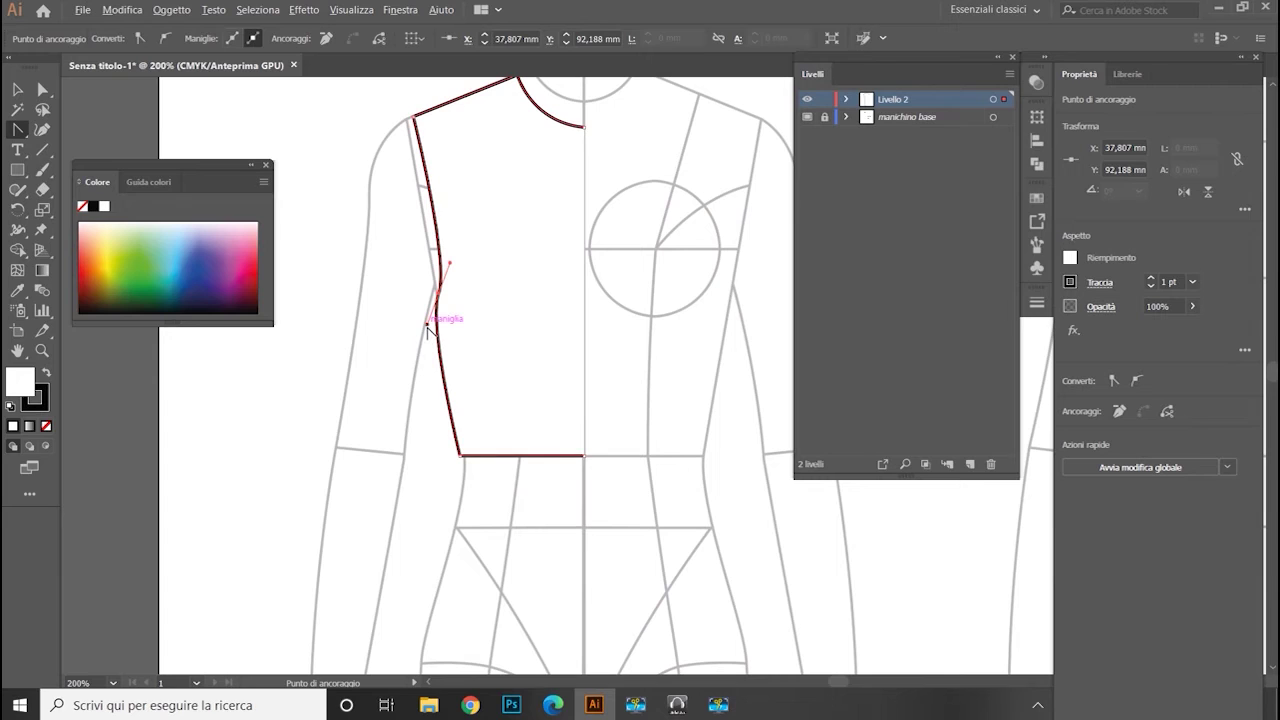
drag(436, 334, 443, 338)
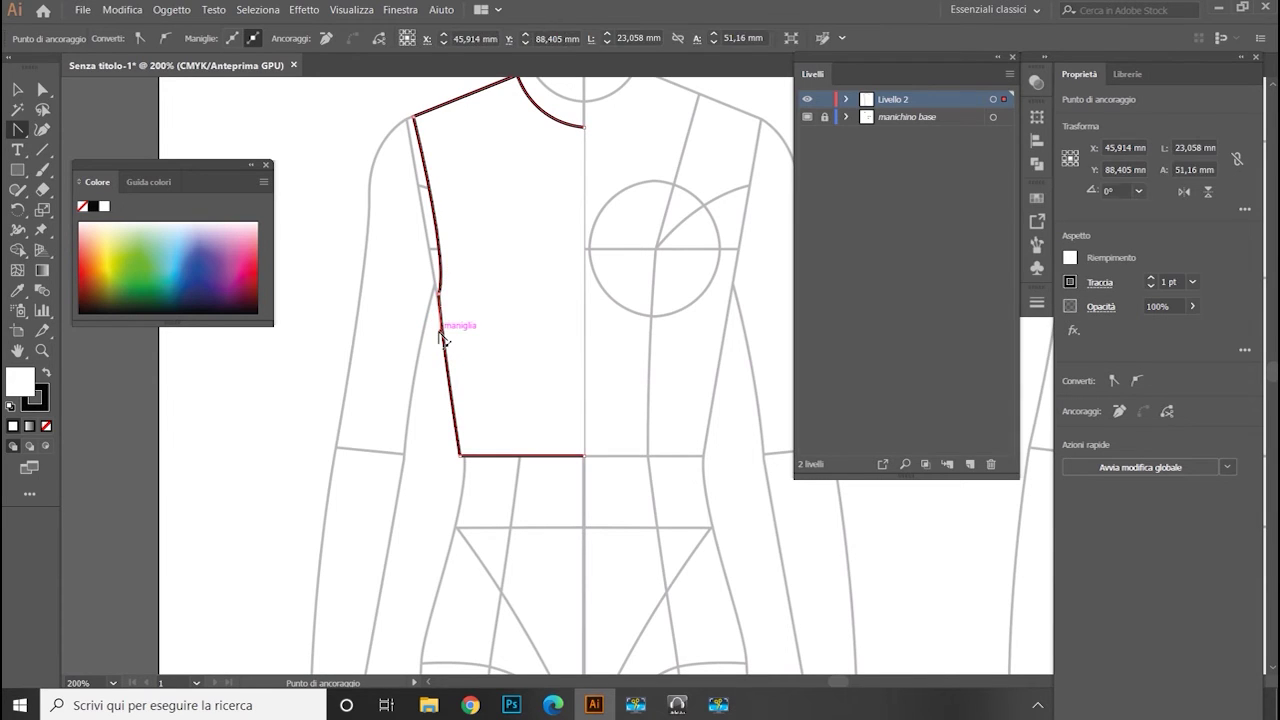
key(a)
click(441, 294)
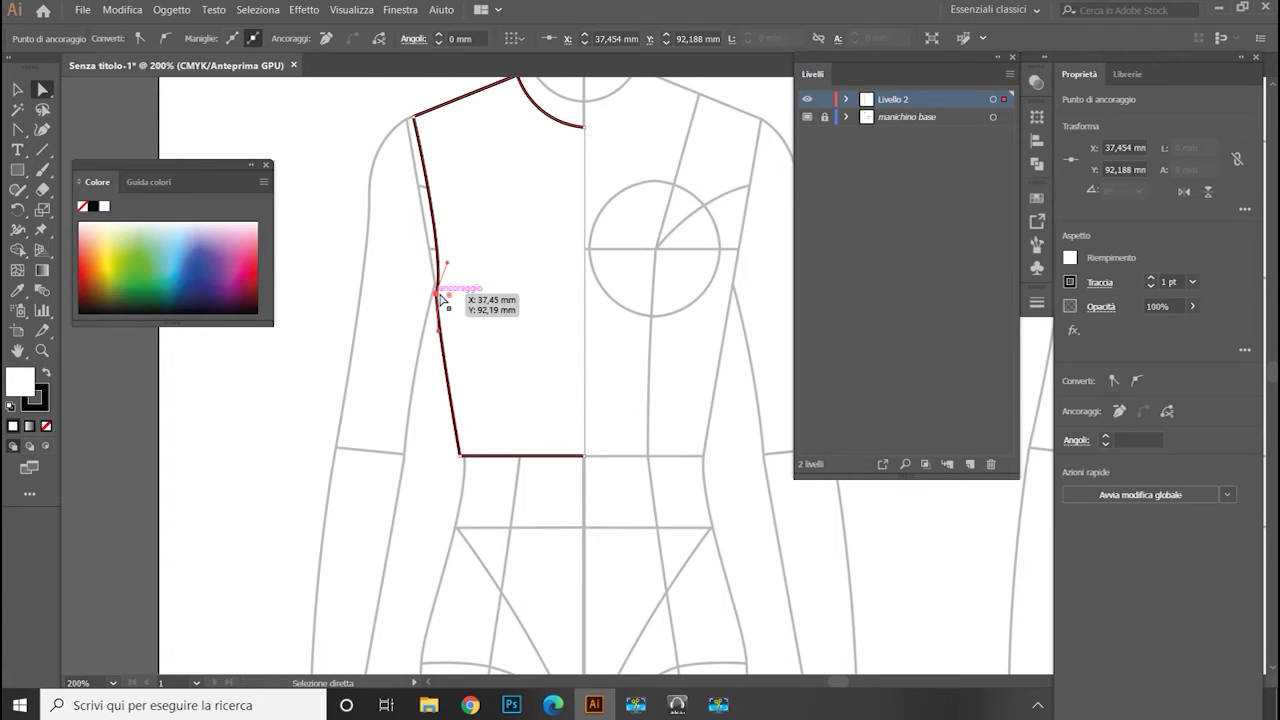
Select the whole bodice outline and give it a solid black fill
key(ctrl+shift+a)
key(v)
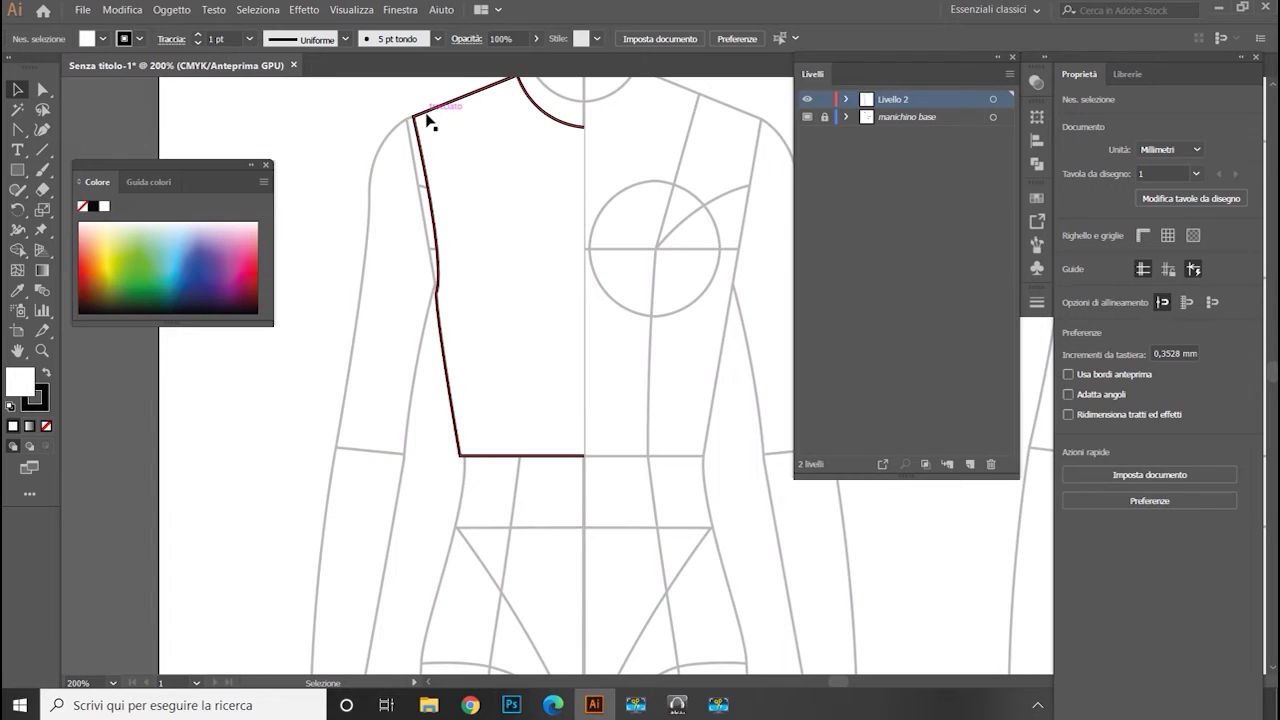
click(427, 120)
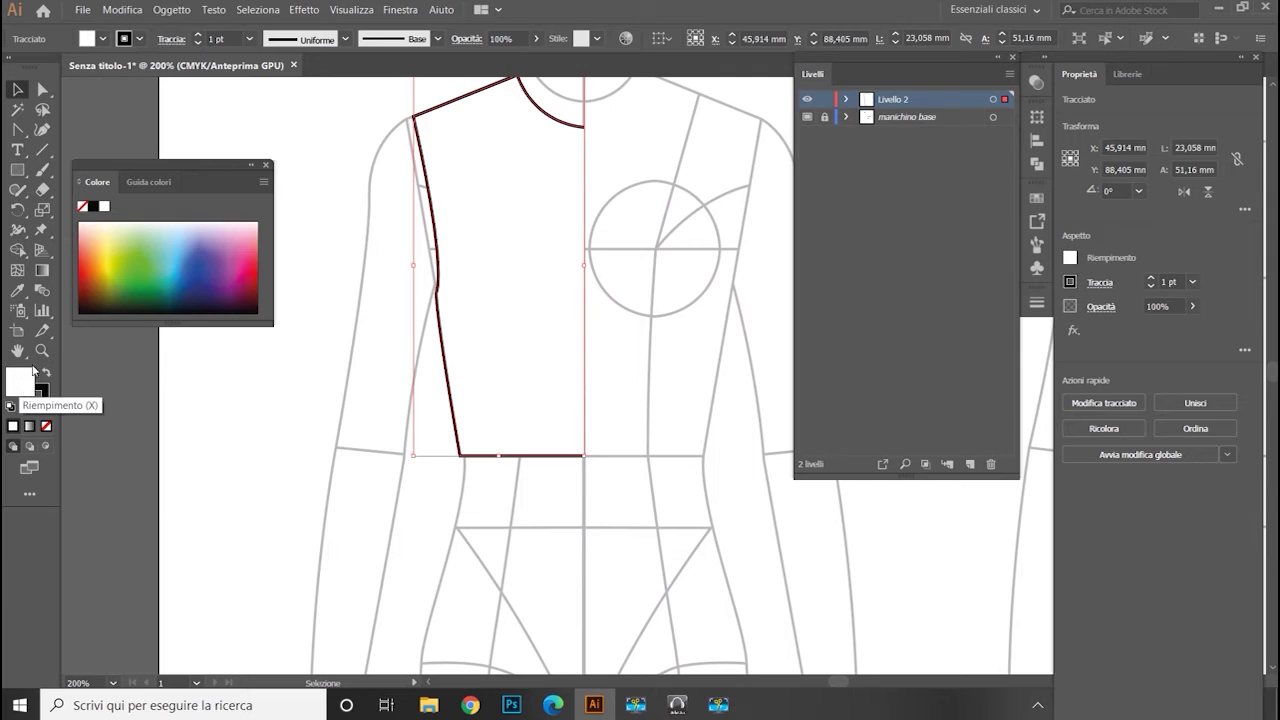
drag(96, 247, 81, 312)
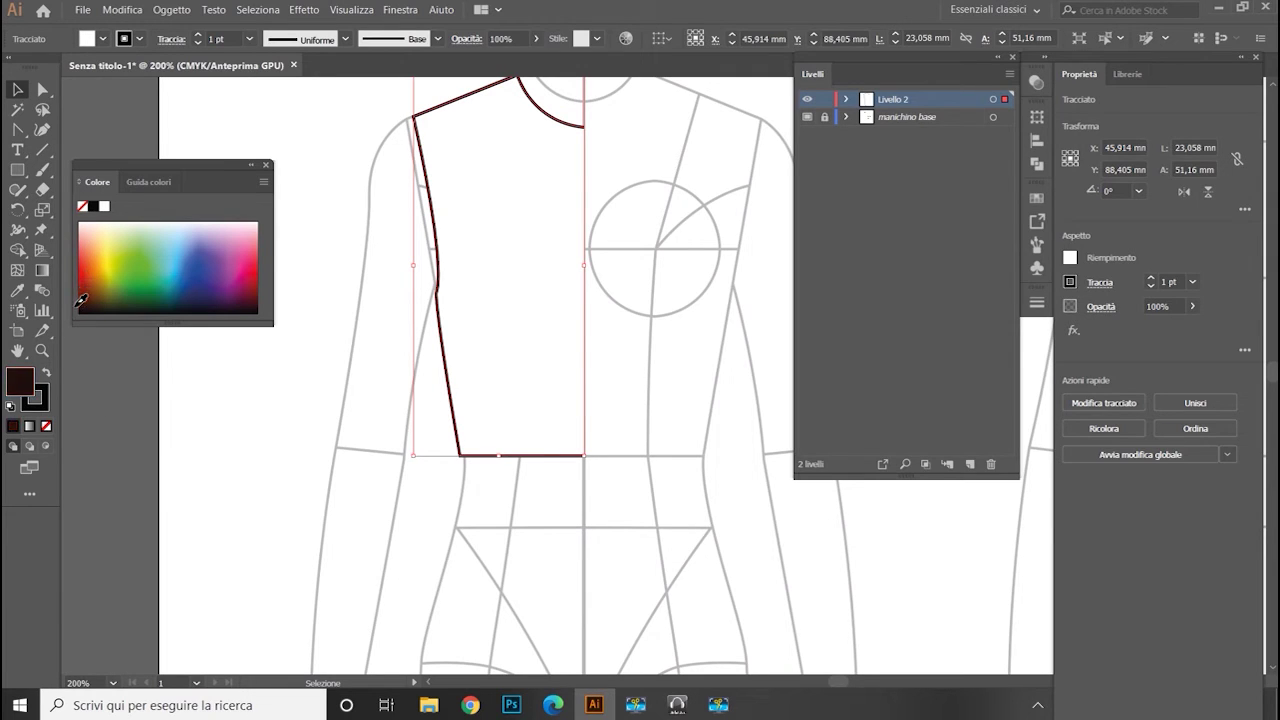
Set the bodice half's fill to light grey B5B5B5 in the Color Picker, then undo once
double_click(25, 388)
click(745, 390)
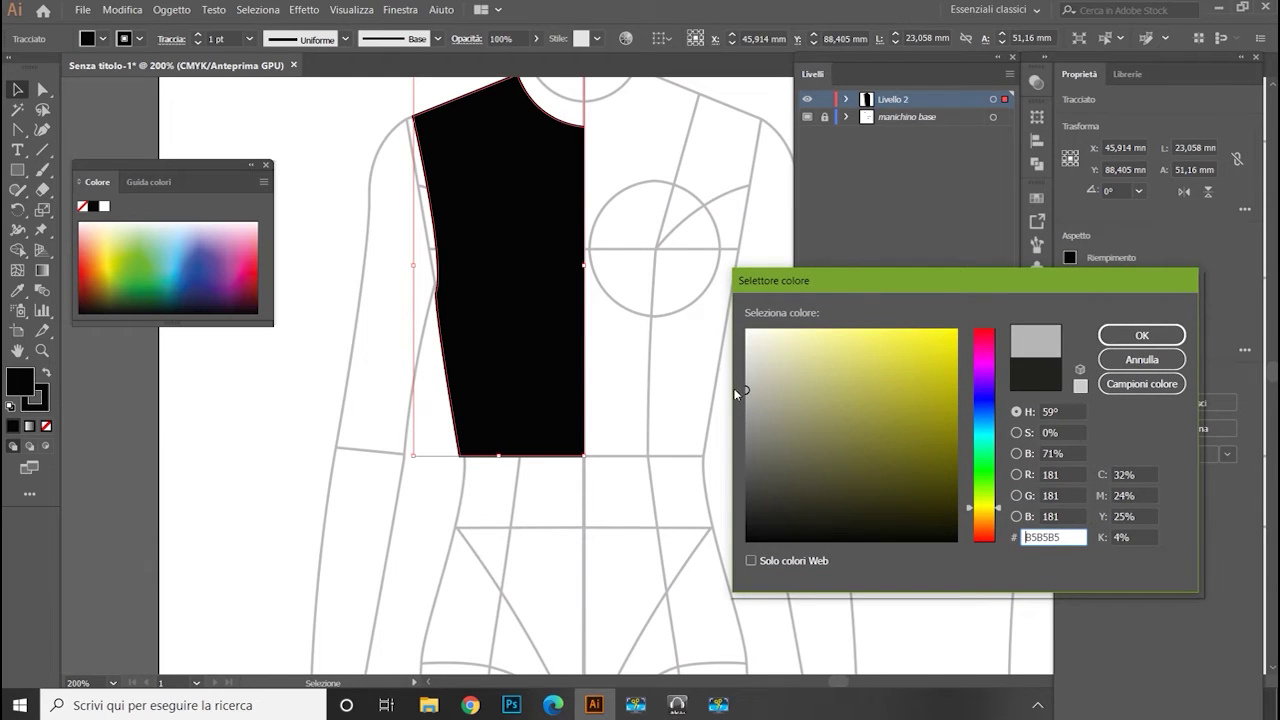
click(1141, 335)
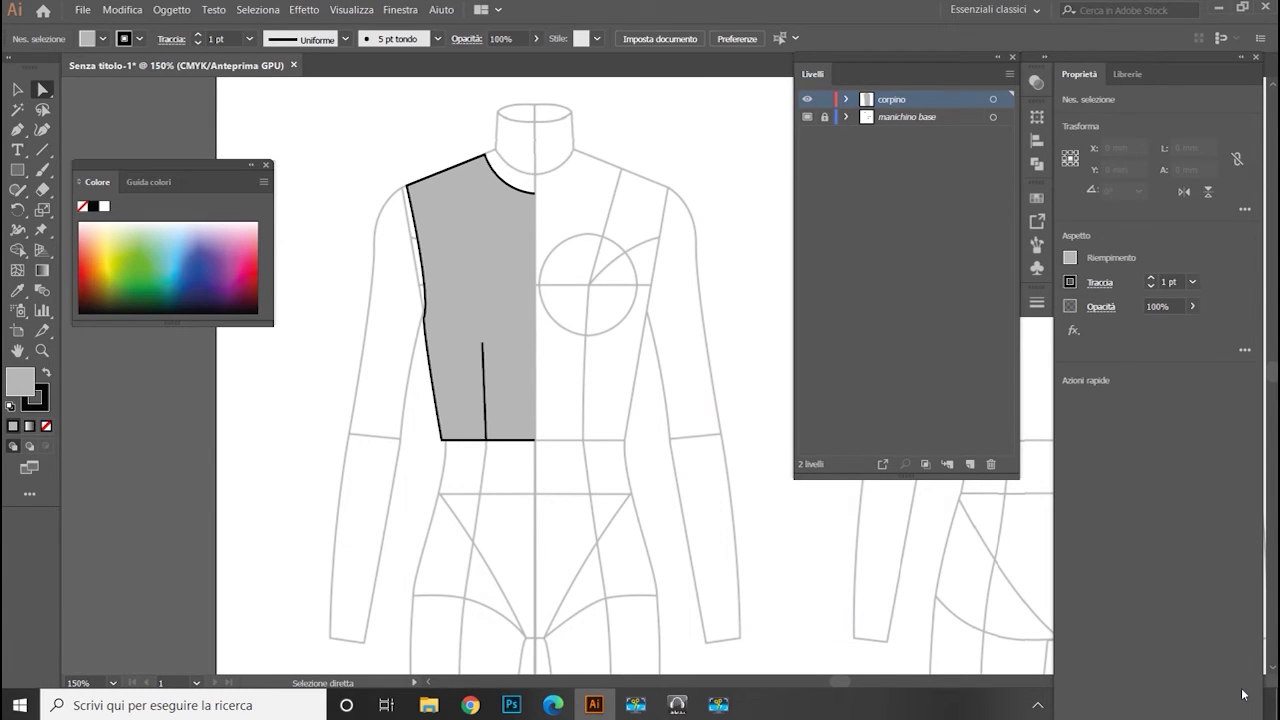
key(ctrl+z)
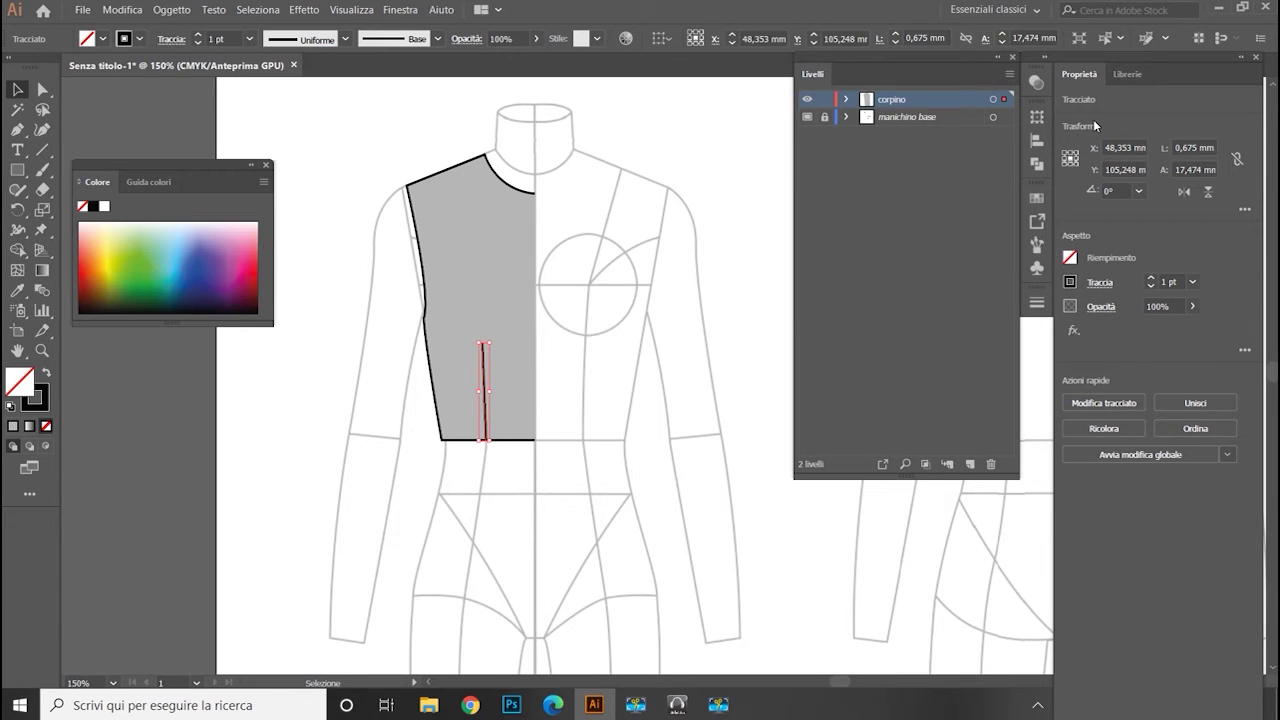
click(401, 10)
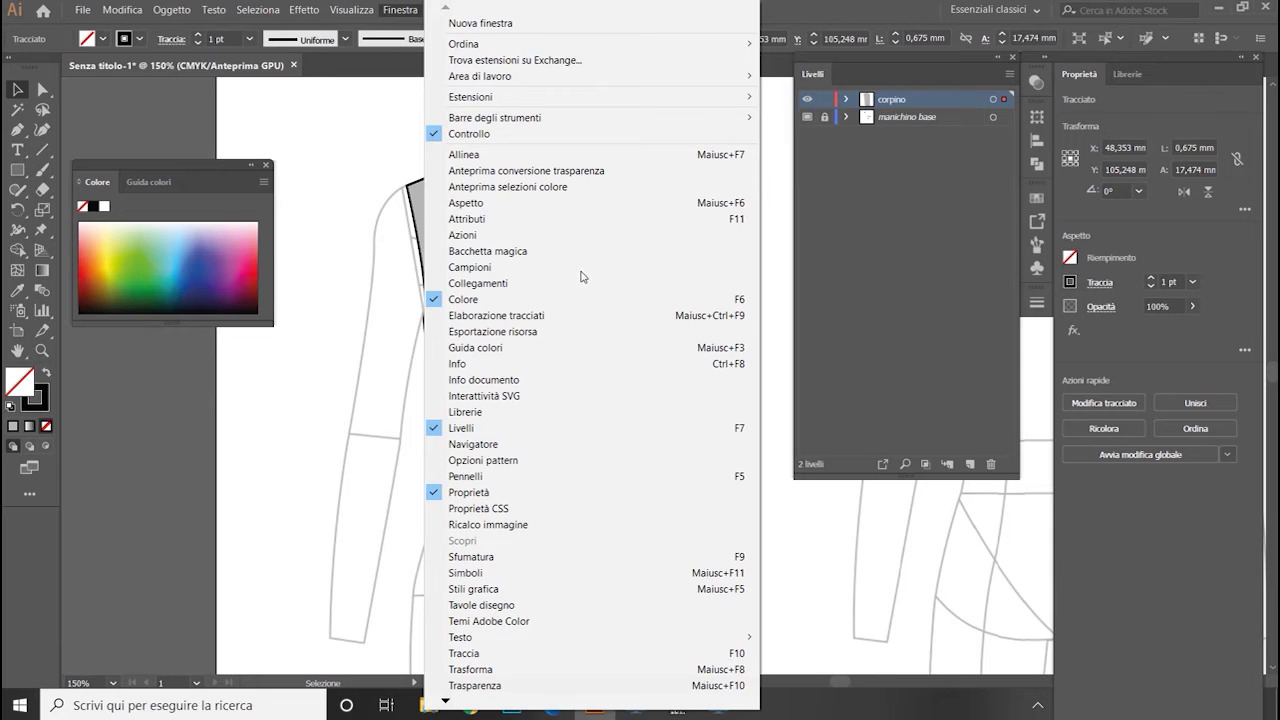
click(503, 494)
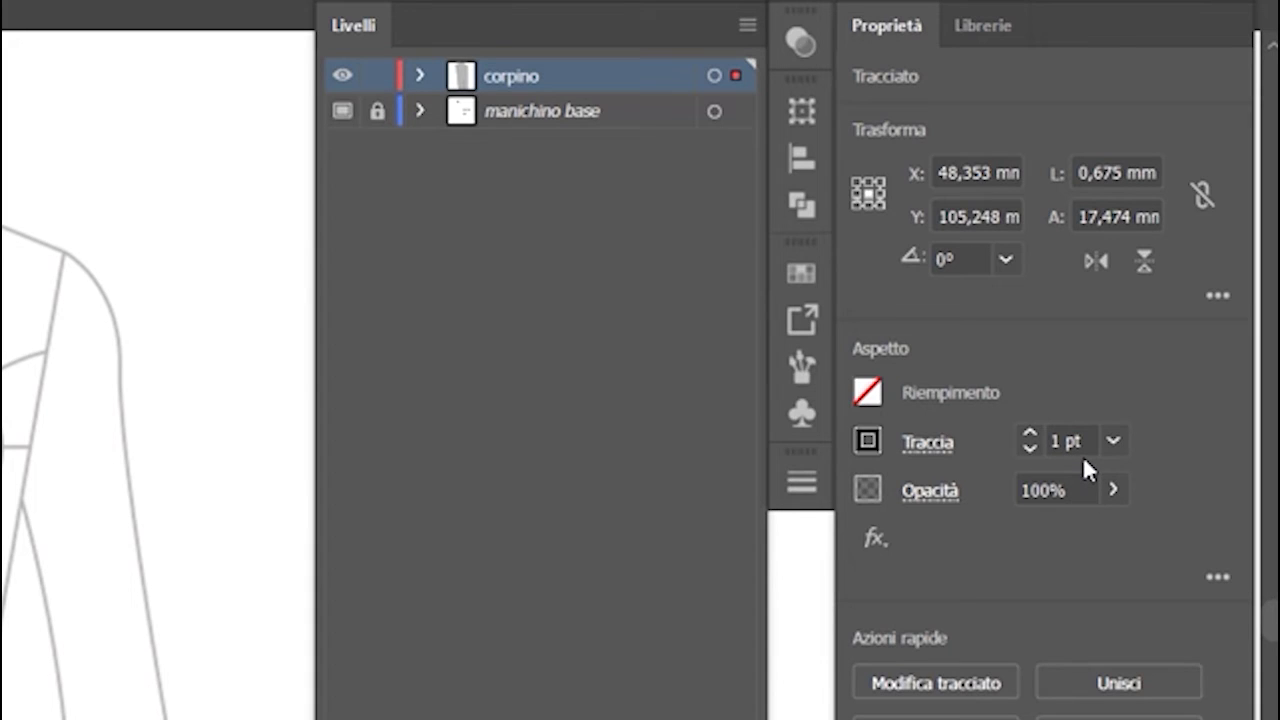
click(1029, 450)
click(1029, 450)
click(1030, 433)
click(1030, 433)
click(662, 132)
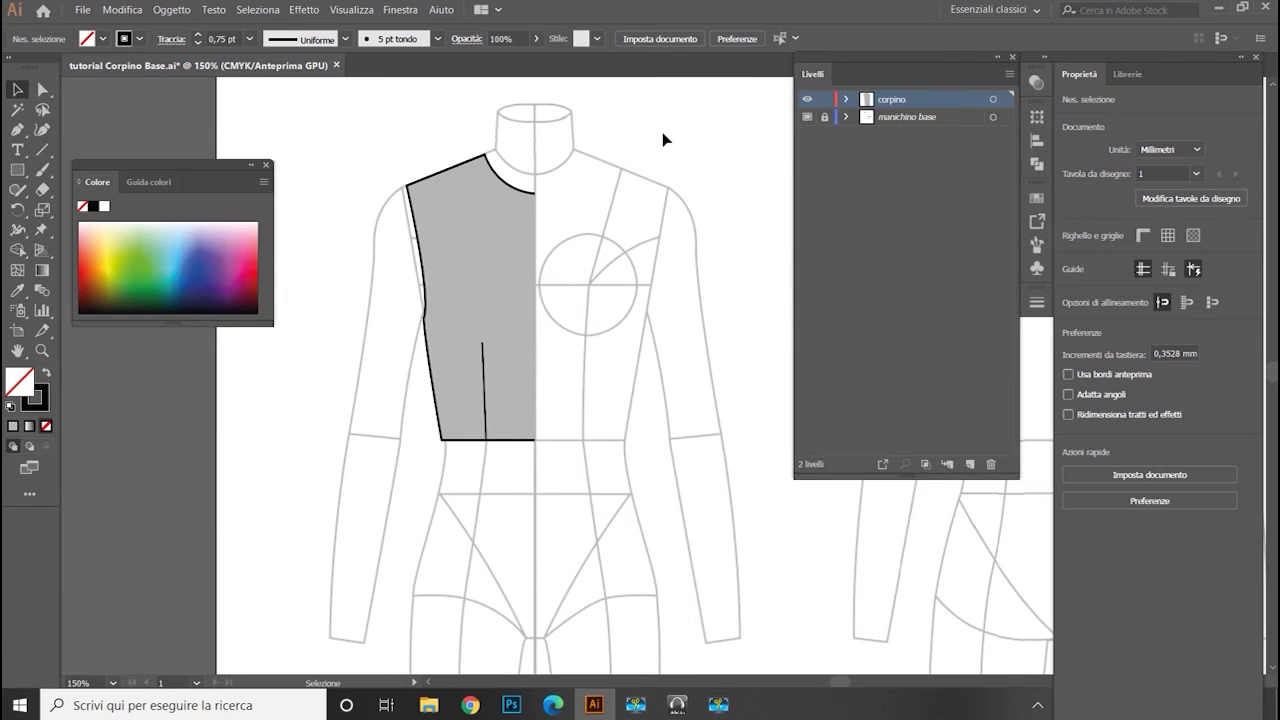
Copy the bodice half with its dart and paste a duplicate
drag(360, 118, 616, 519)
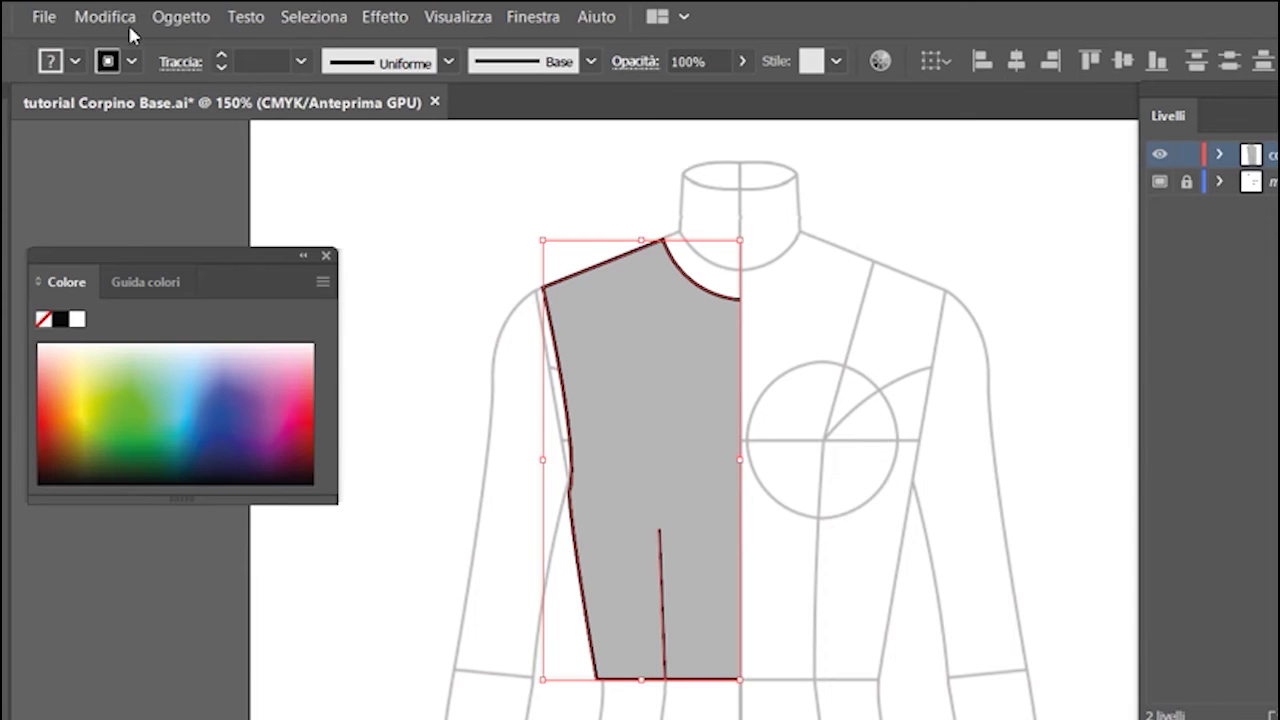
click(130, 10)
click(158, 80)
click(105, 16)
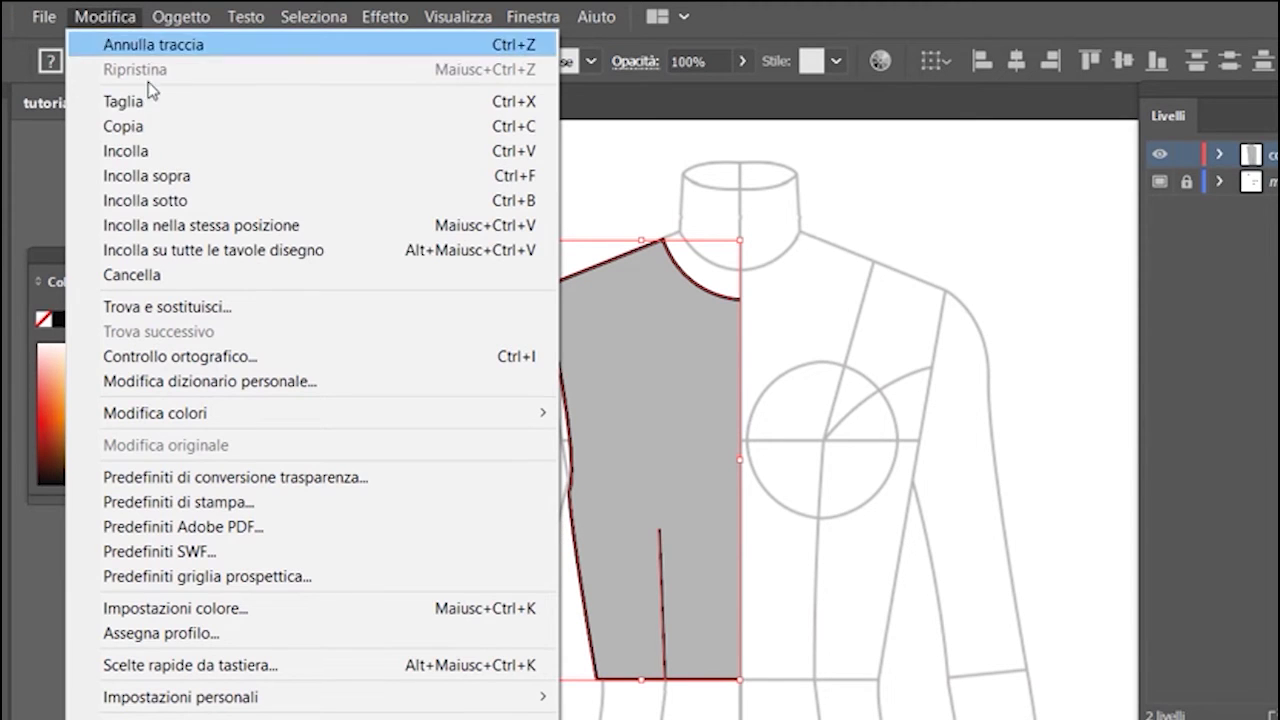
click(157, 151)
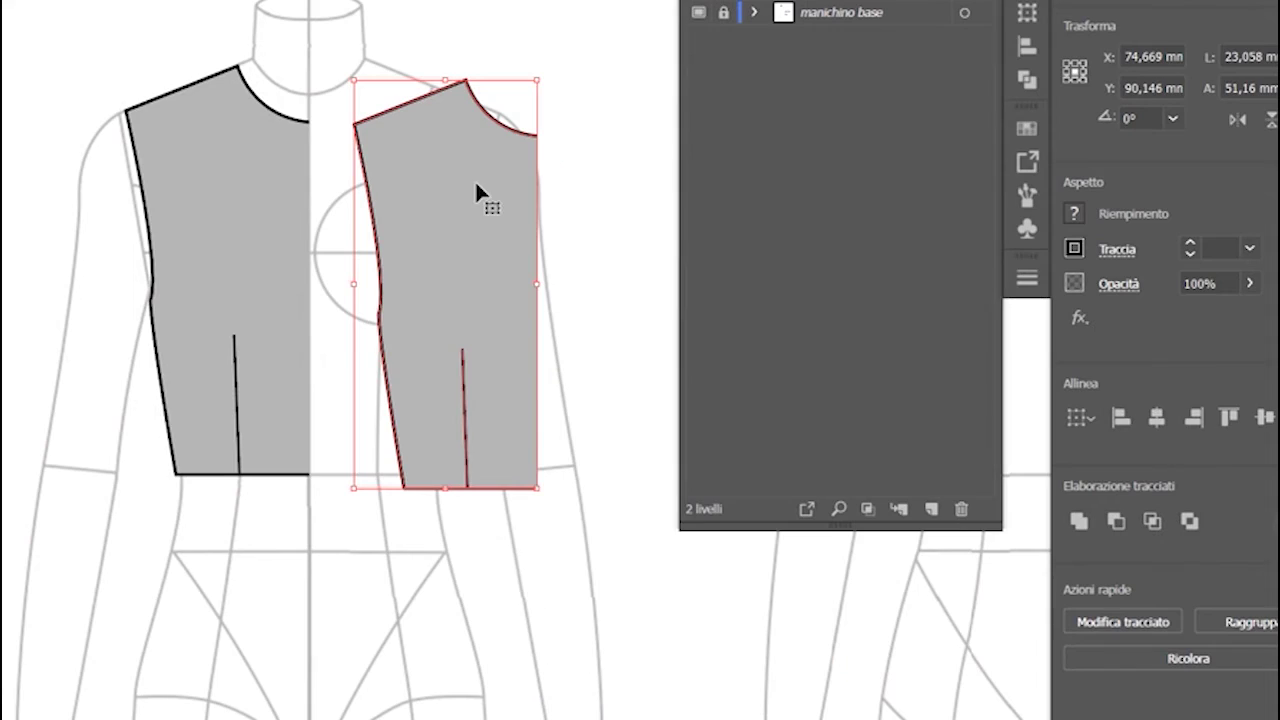
Reflect the copy vertically and butt it against the centre front line
right_click(477, 189)
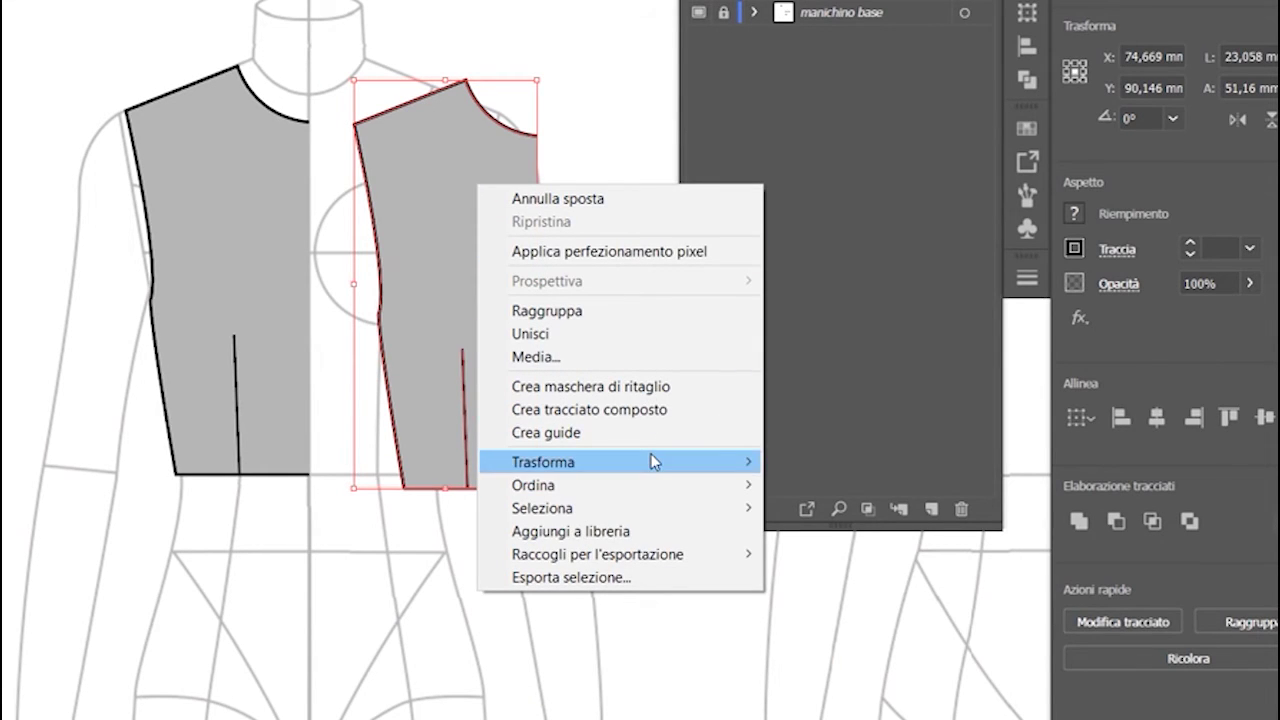
mouse_move(560, 461)
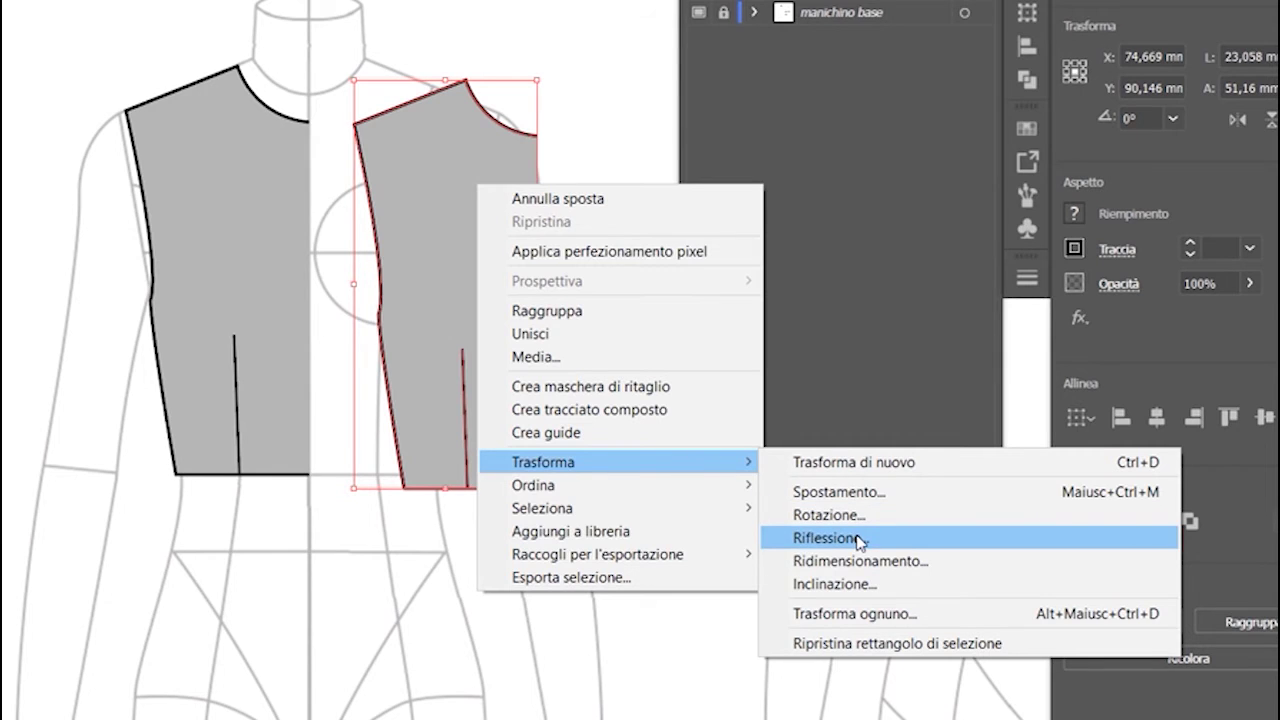
click(850, 538)
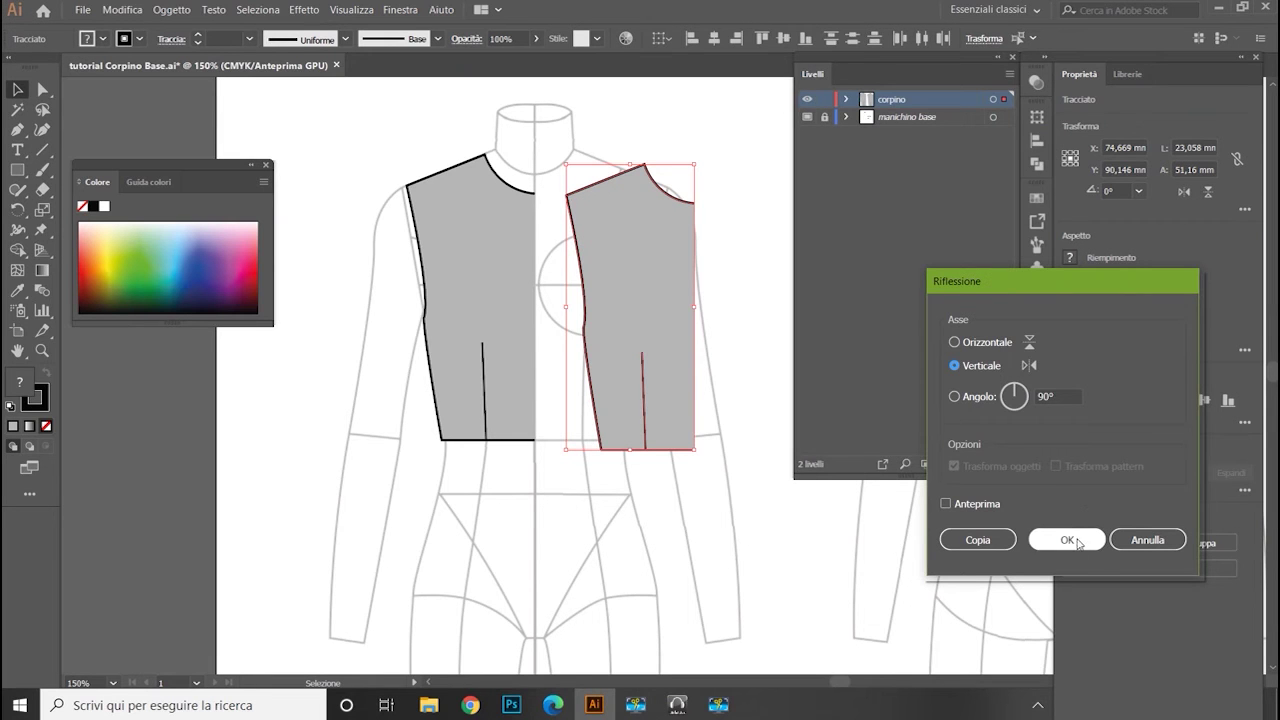
click(1070, 540)
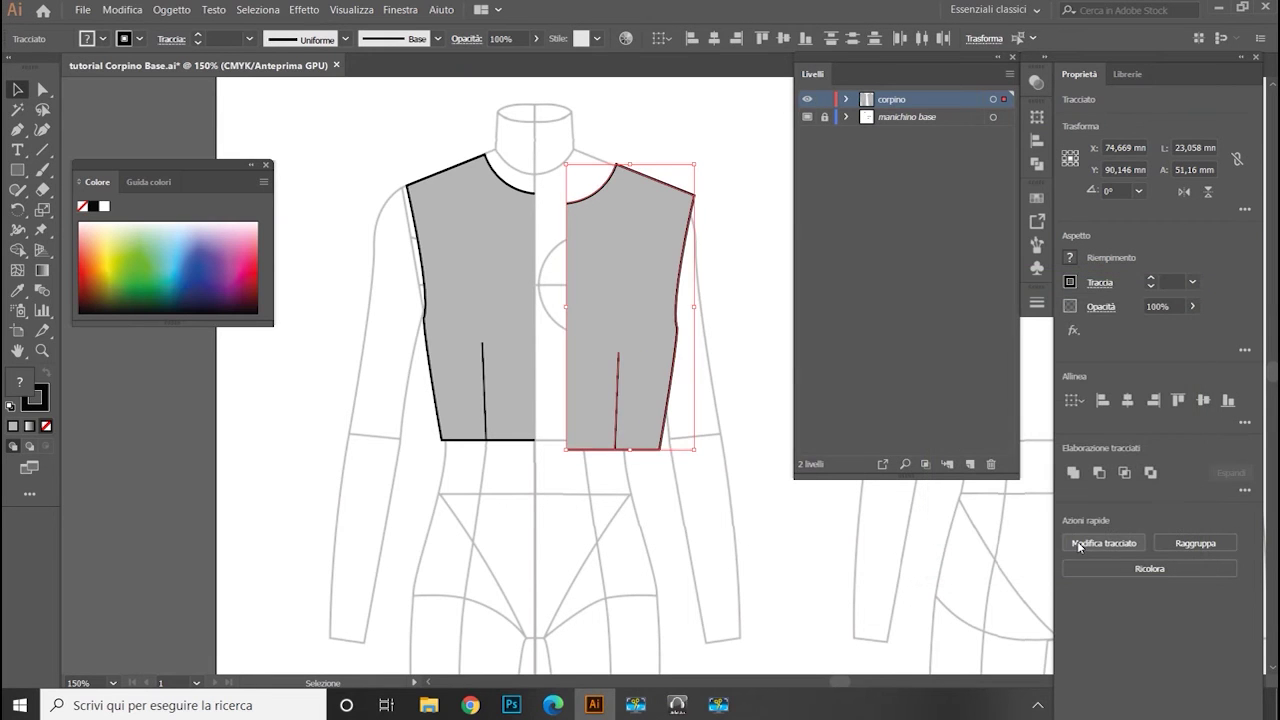
drag(629, 228, 646, 219)
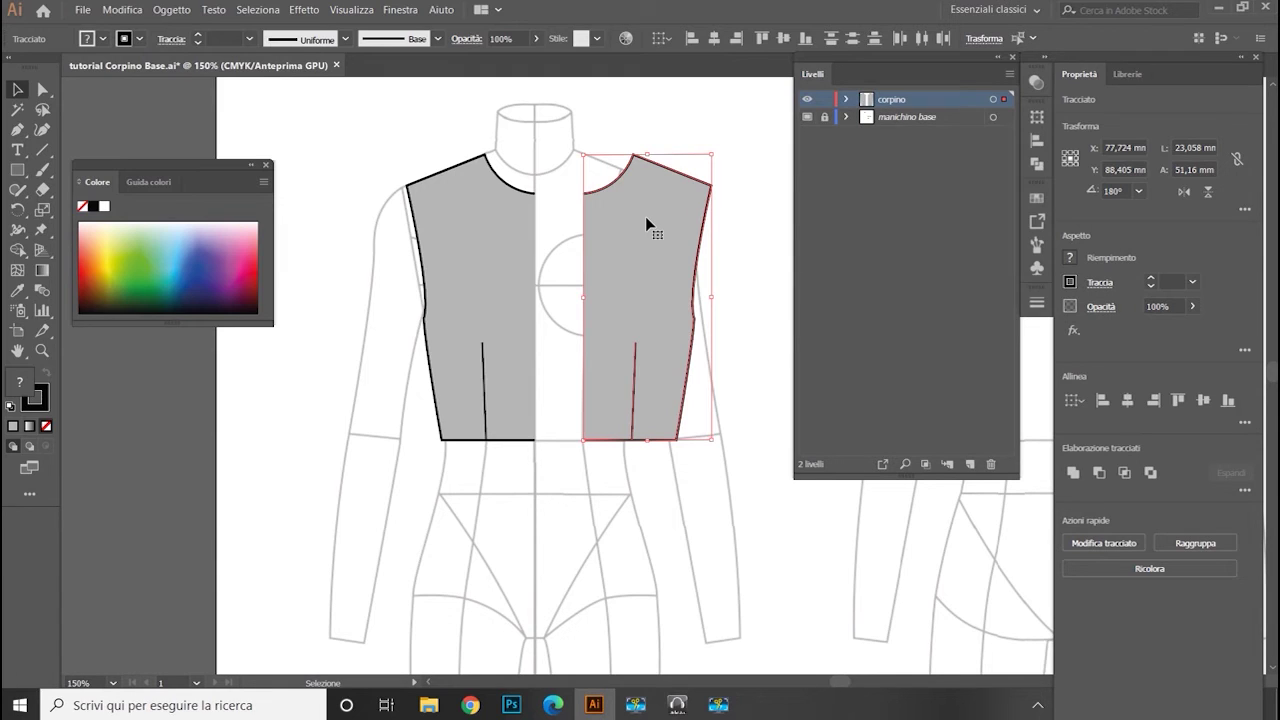
drag(645, 216, 598, 216)
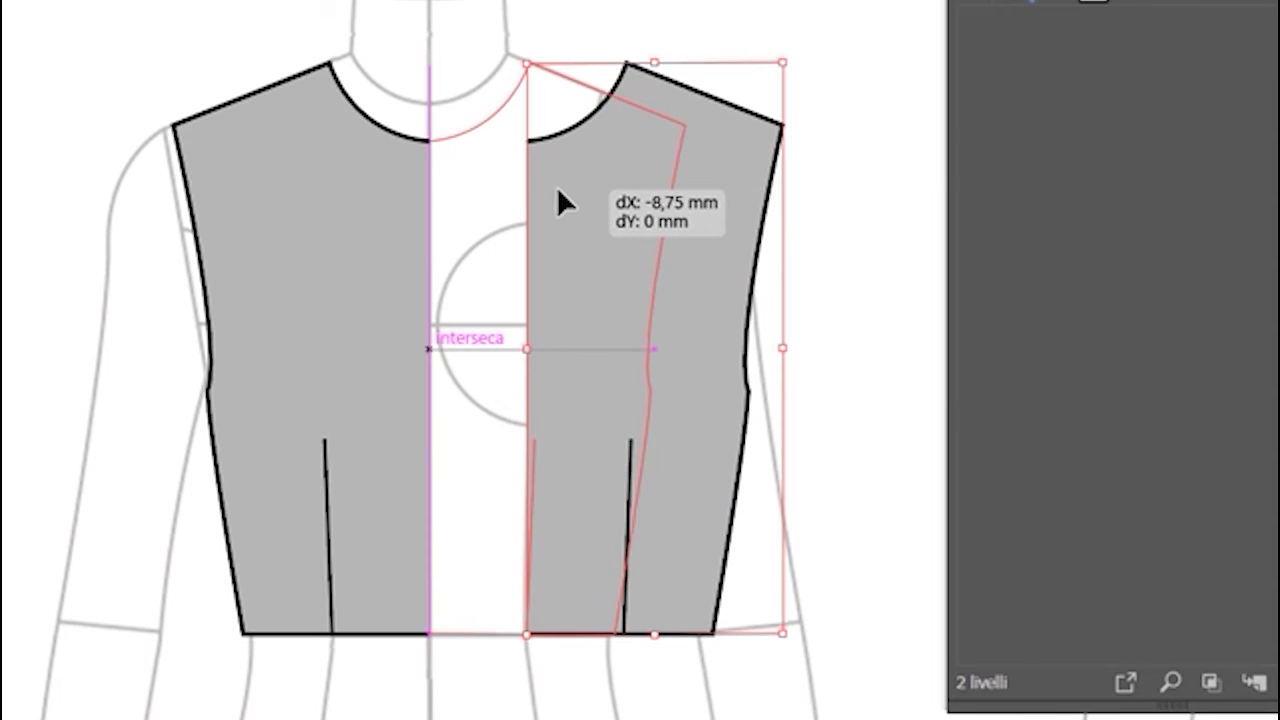
drag(557, 186, 557, 187)
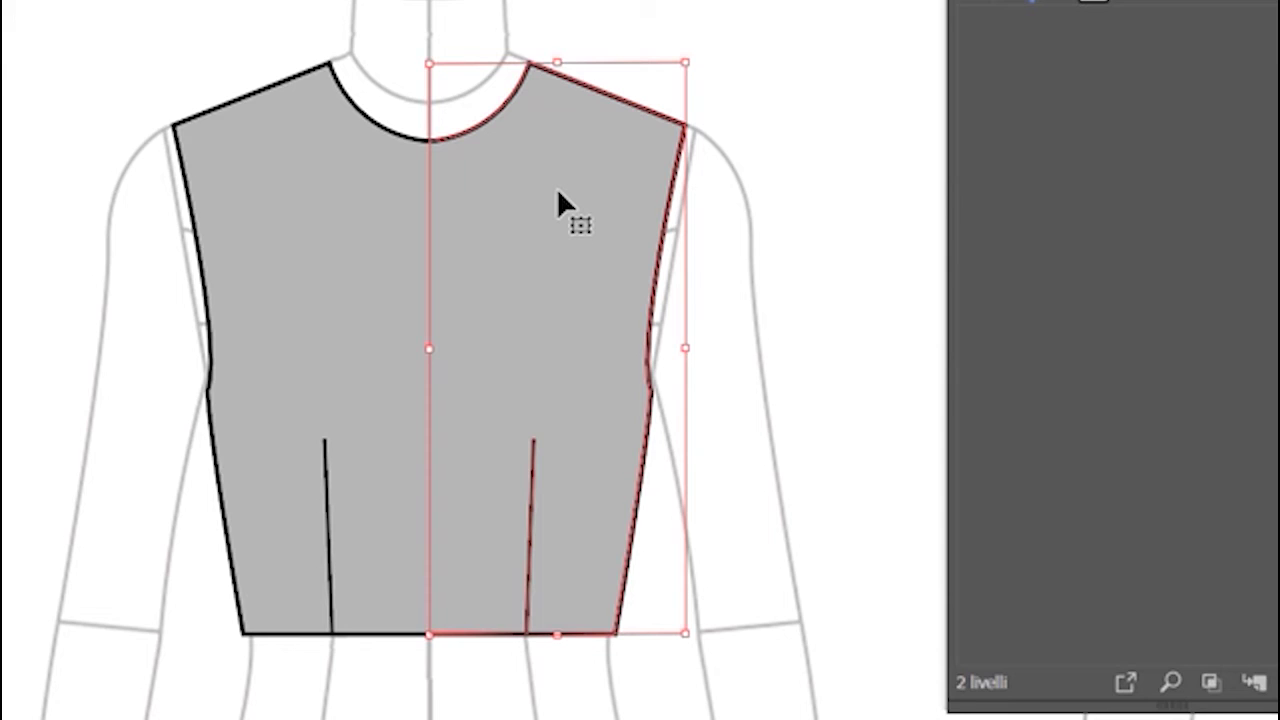
key(ctrl+shift+a)
key(h)
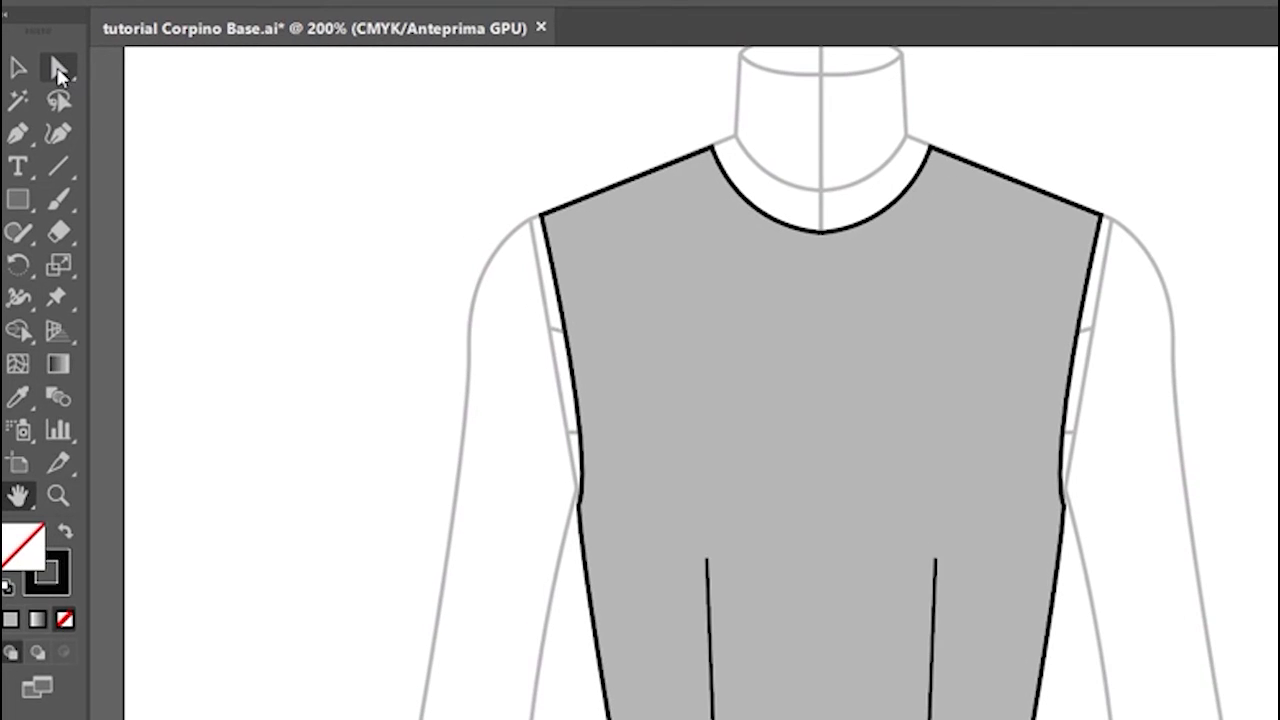
Average the two centre-front neckline anchors on both axes and join them into one point
click(59, 70)
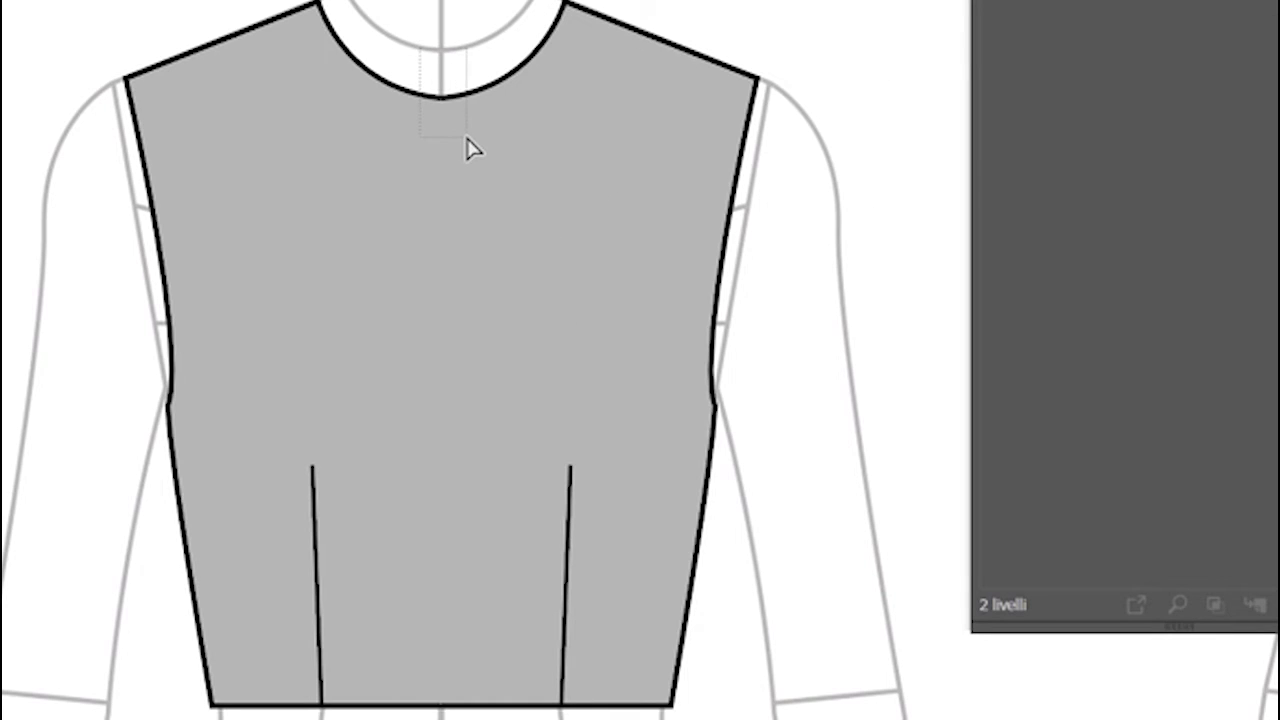
click(470, 148)
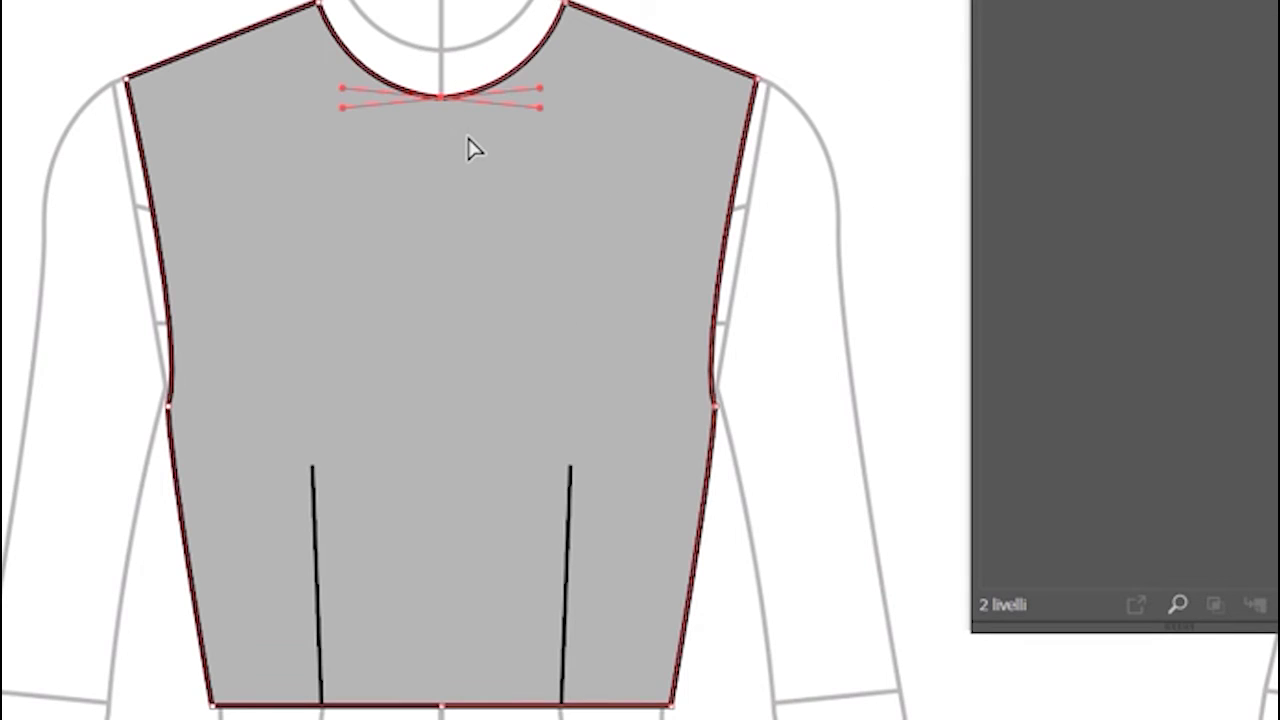
right_click(441, 104)
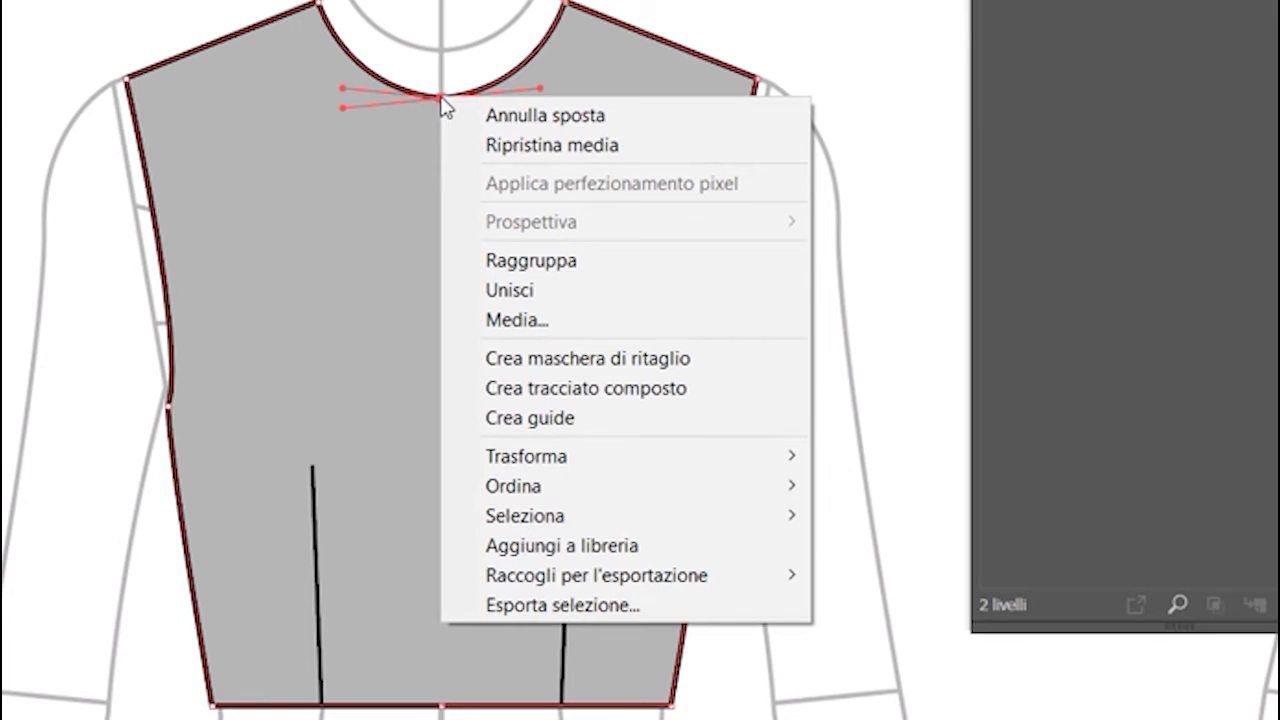
click(559, 320)
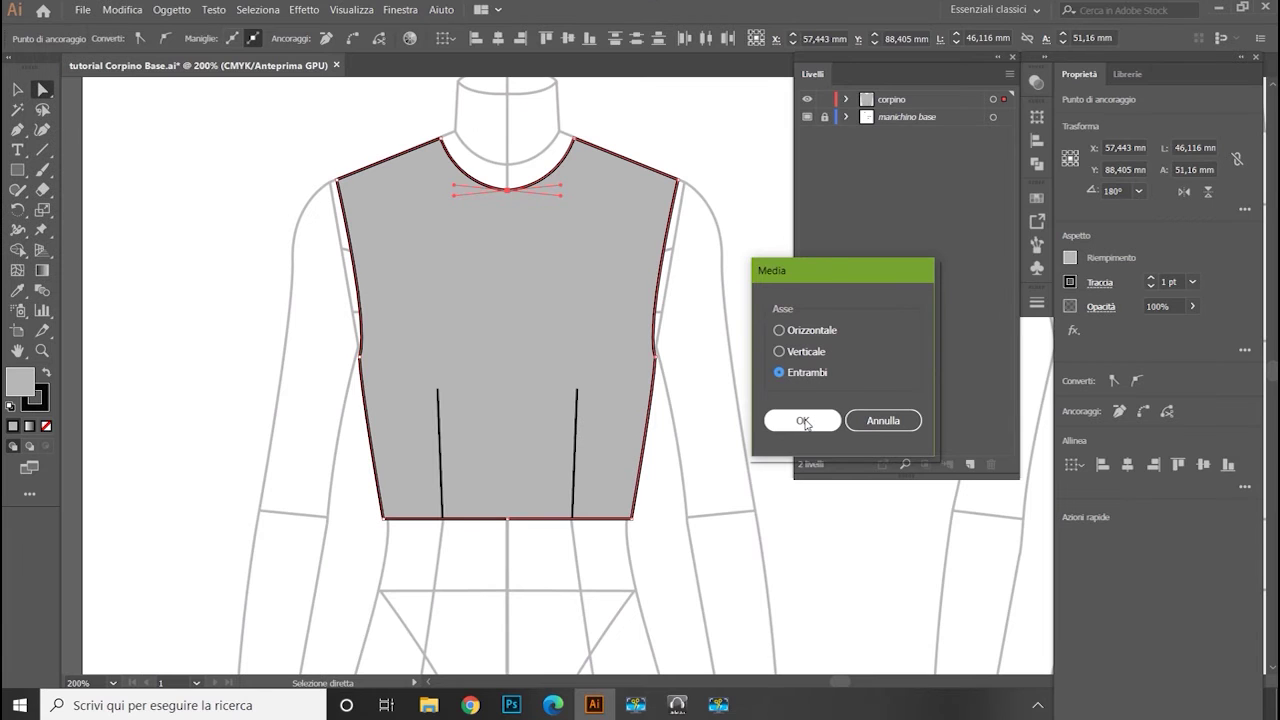
click(805, 420)
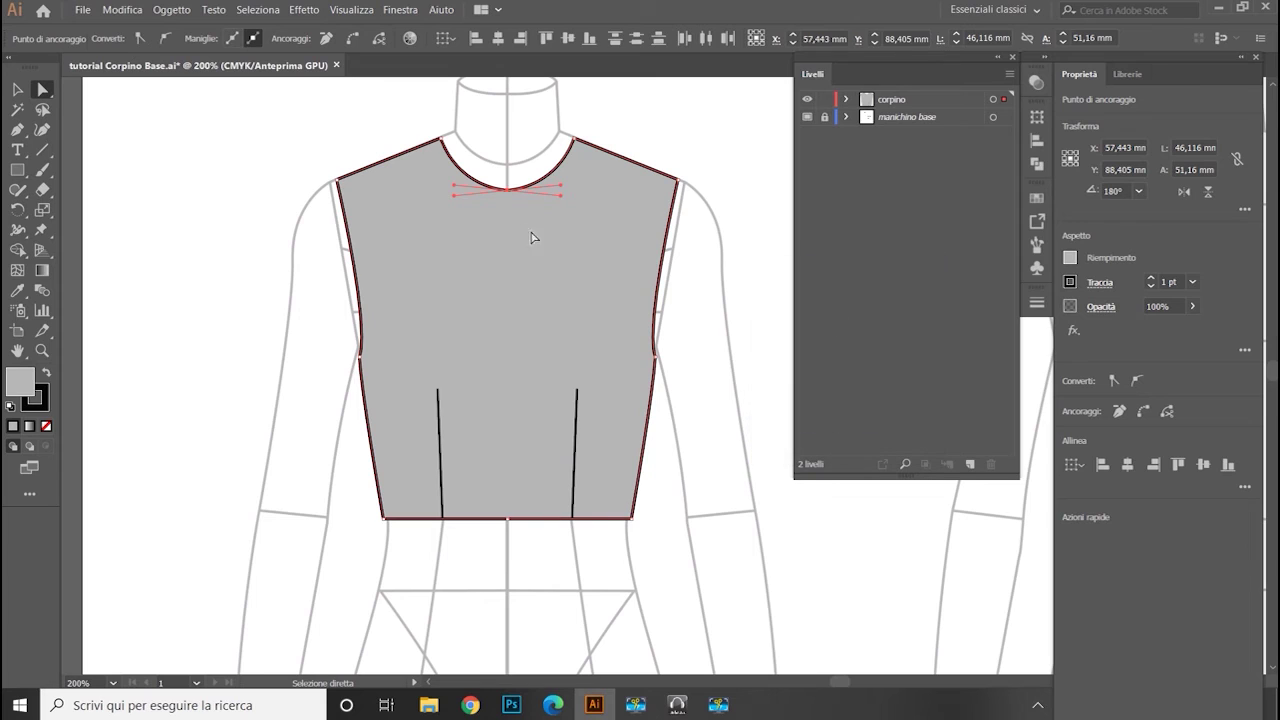
right_click(508, 189)
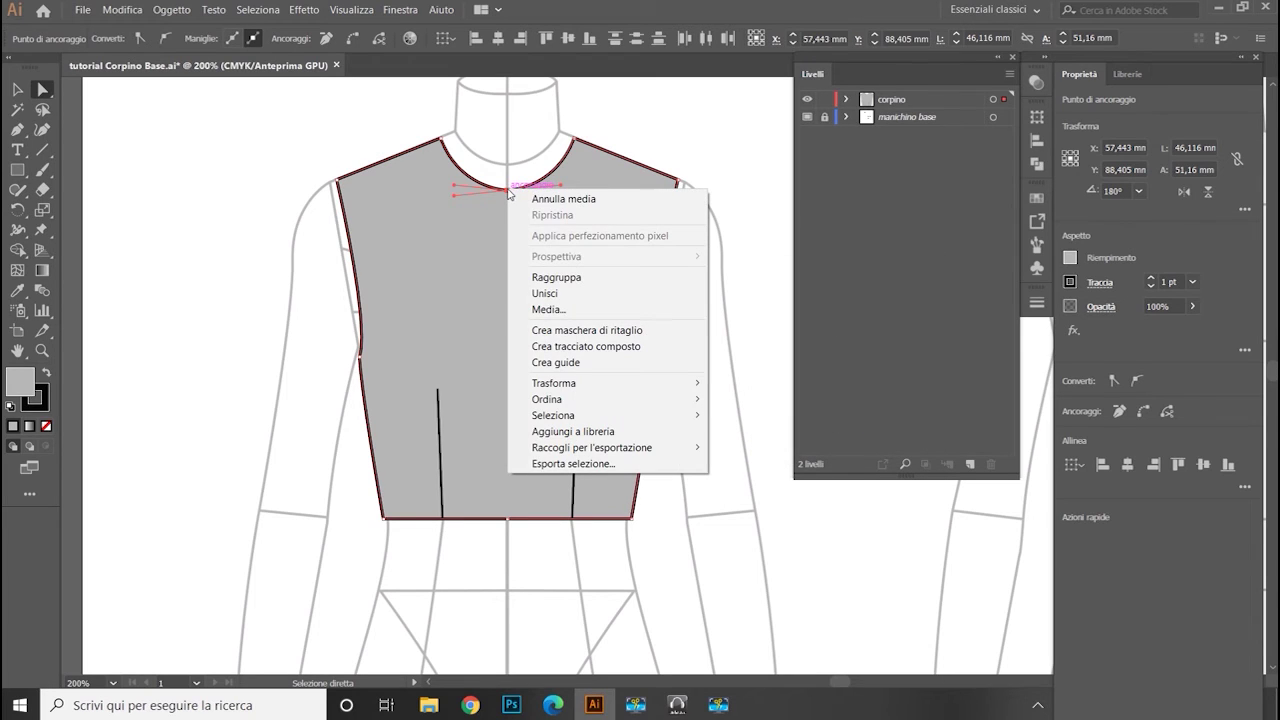
click(564, 294)
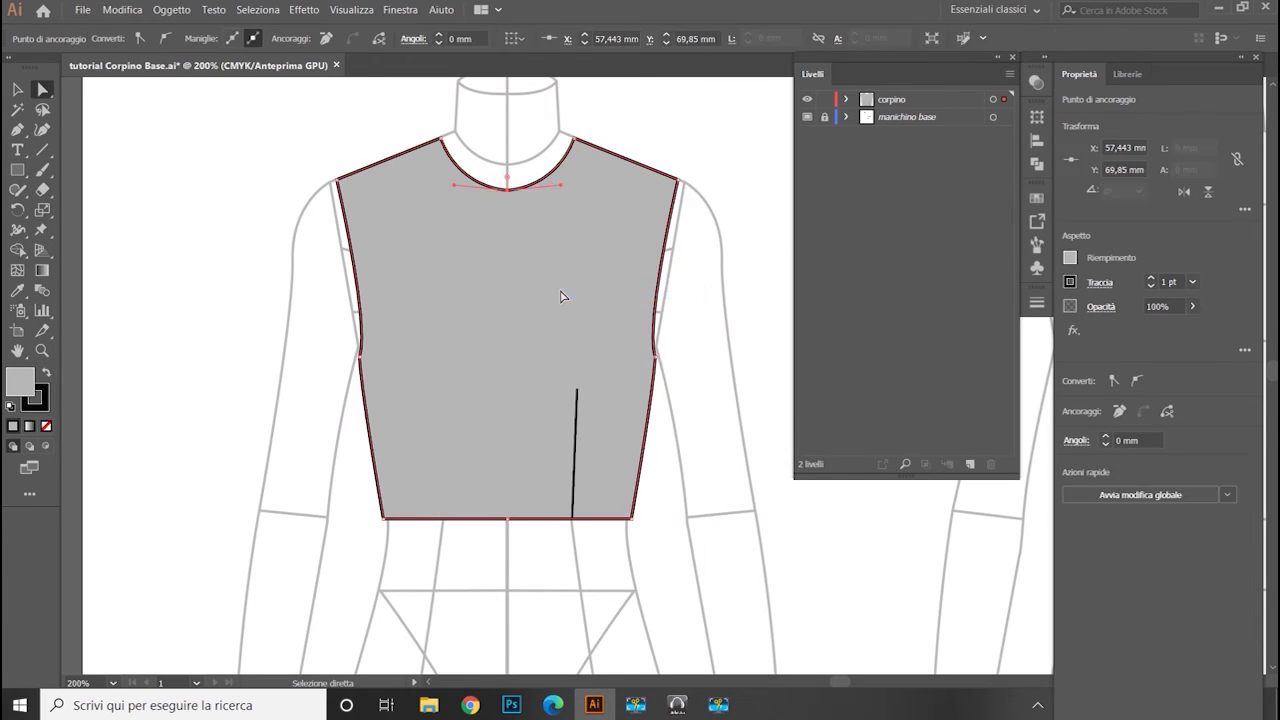
click(506, 519)
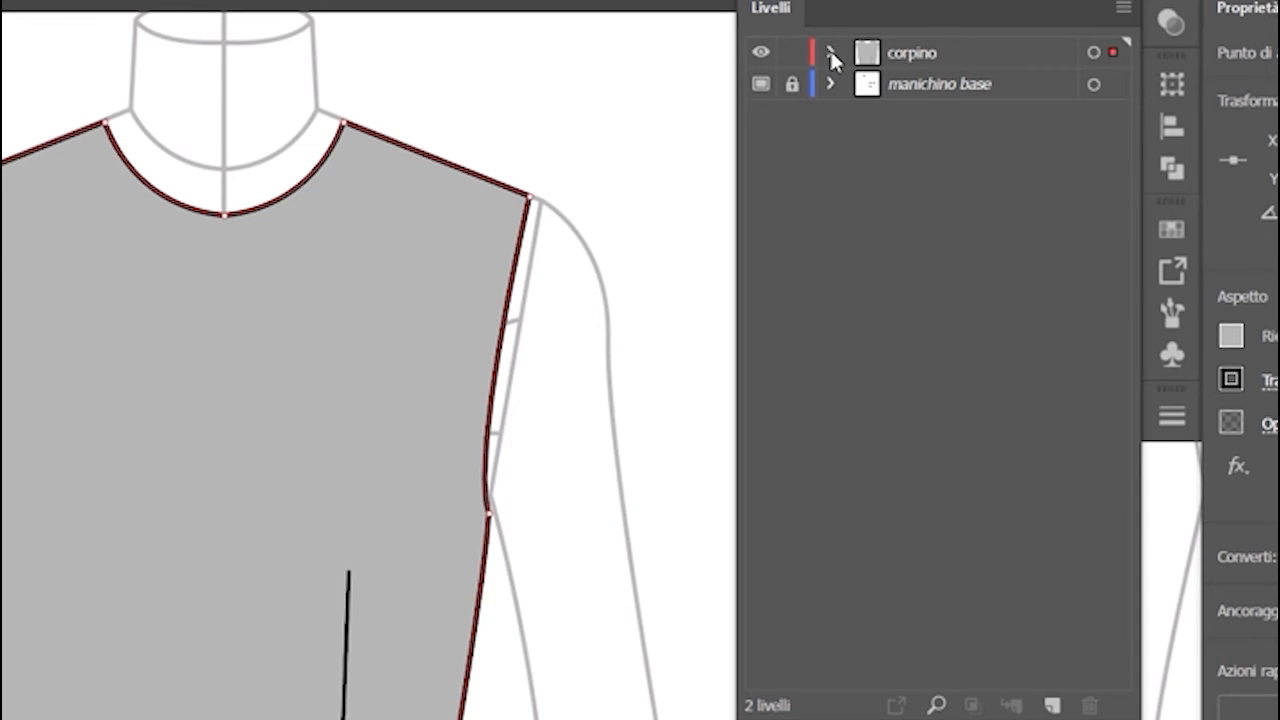
Rename a dart path 'ripresa' in the corpino layer and move the lower dart above the bodice path
click(830, 52)
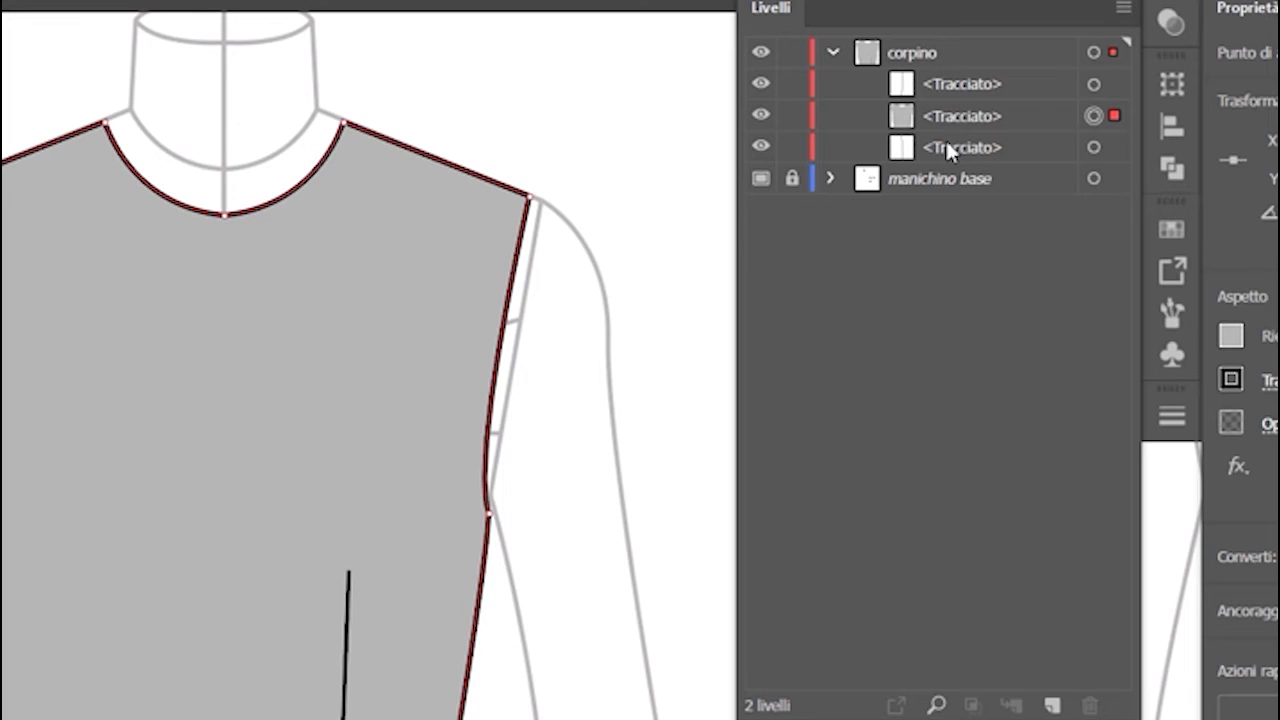
click(965, 83)
double_click(959, 80)
text(ripresa)
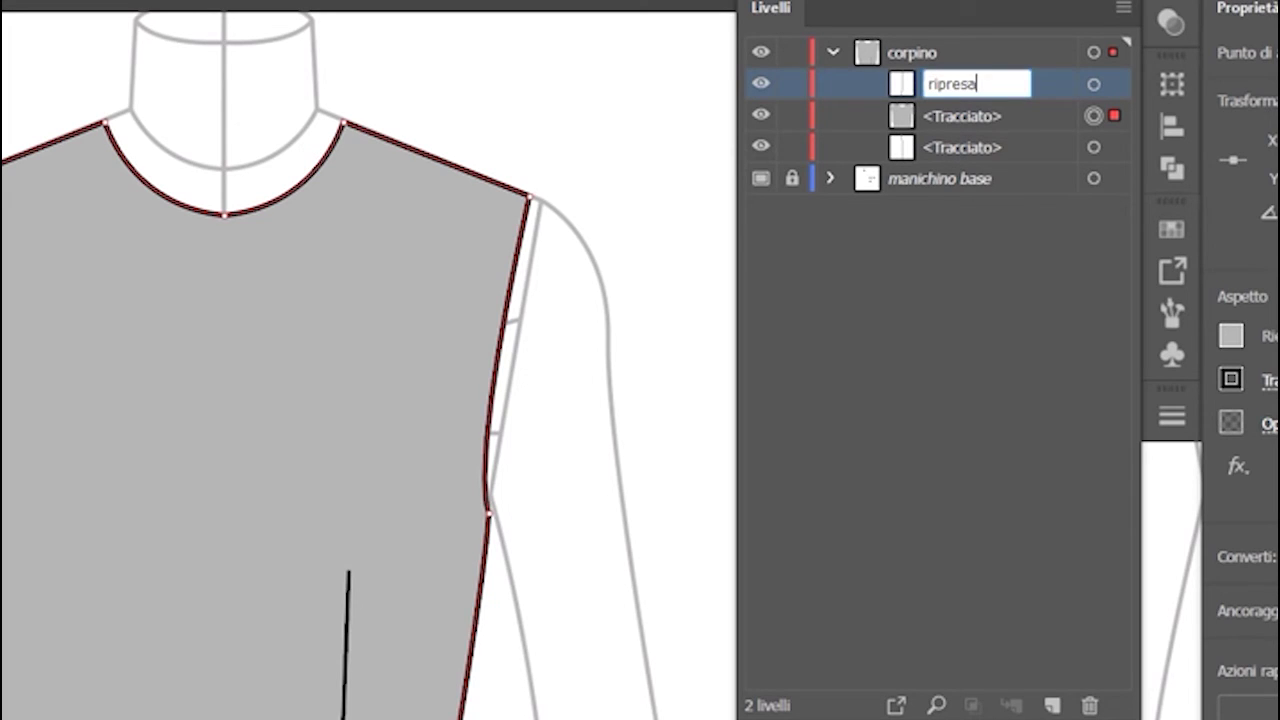
key(Return)
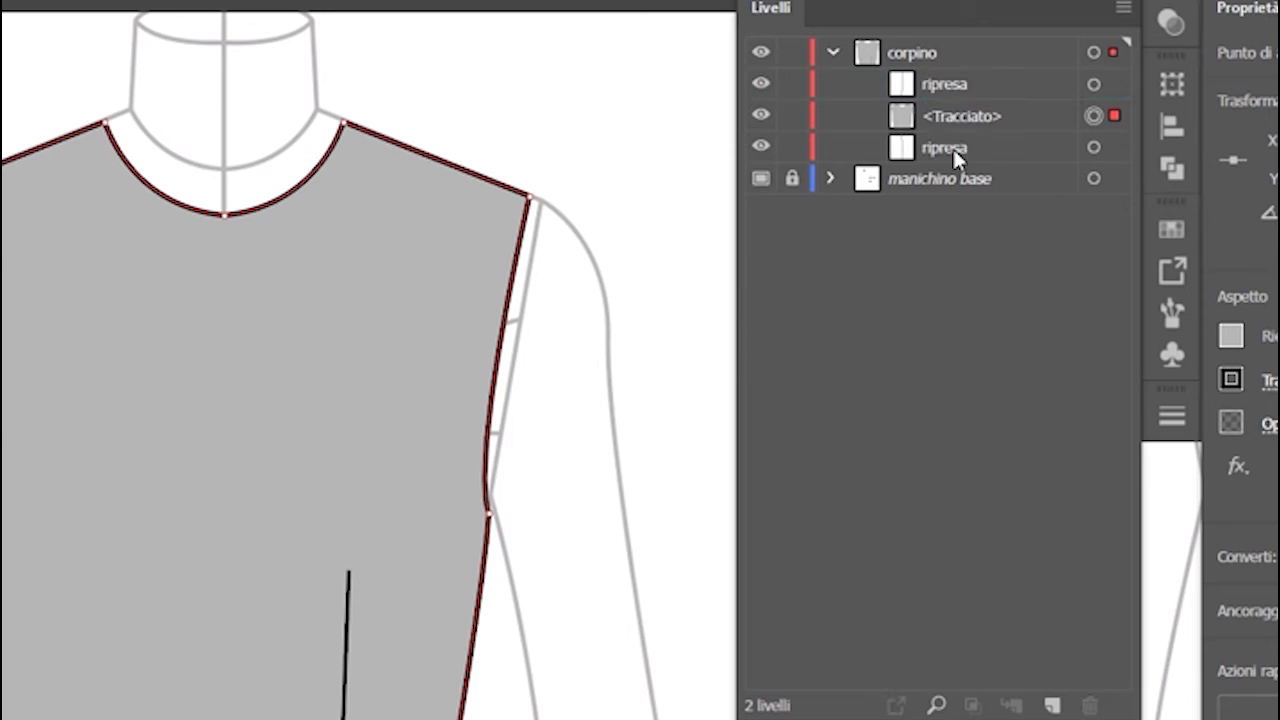
drag(952, 146, 957, 117)
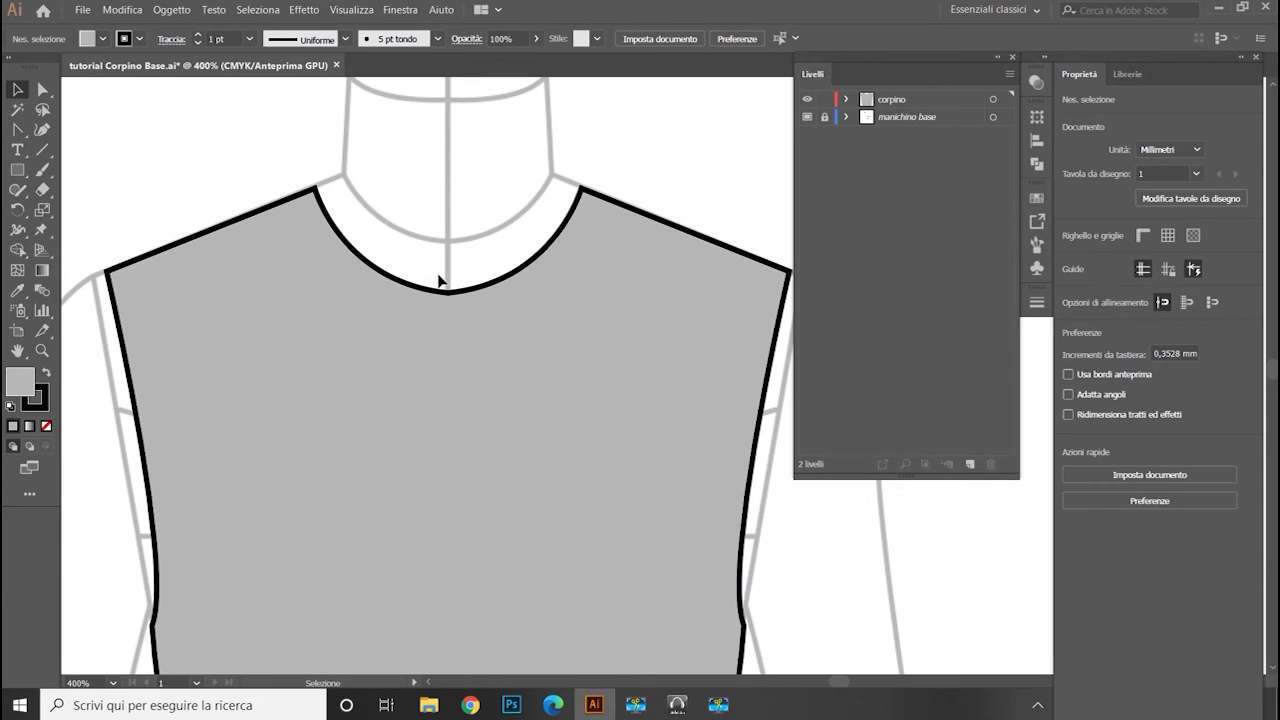
Pull handles from the neckline's bottom anchor to round the front neckline smoothly
click(19, 133)
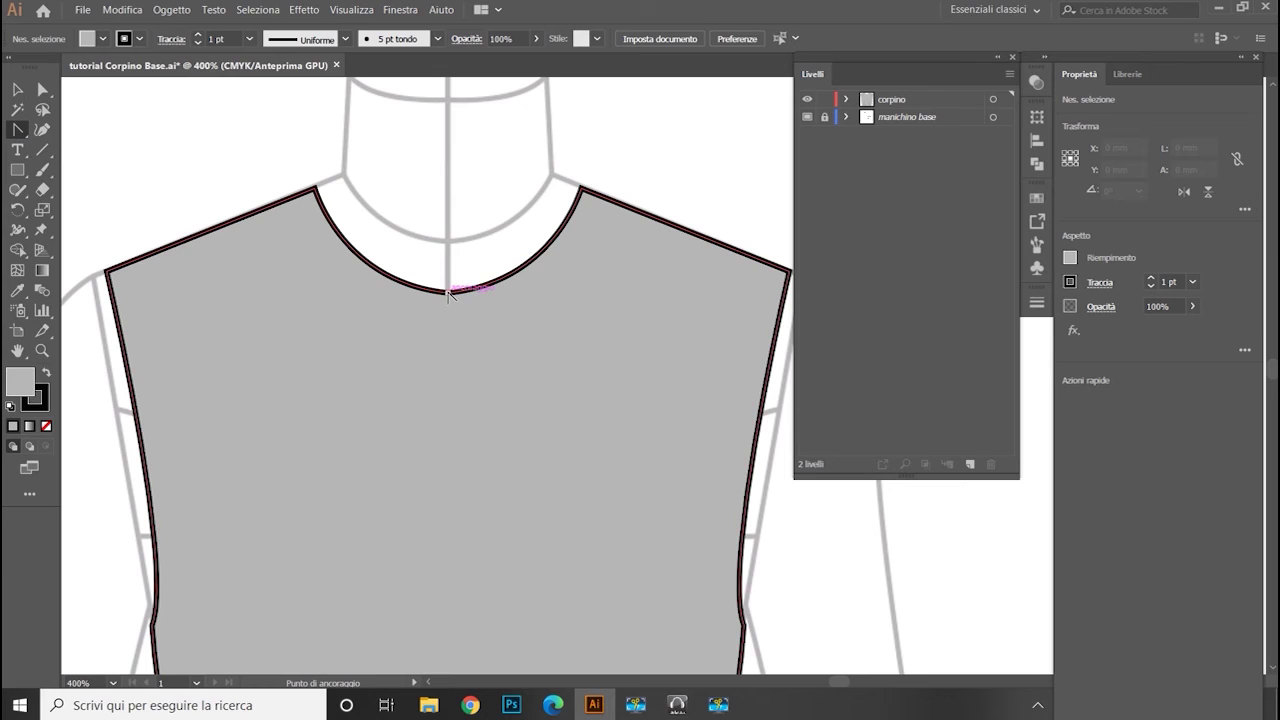
drag(448, 292, 330, 290)
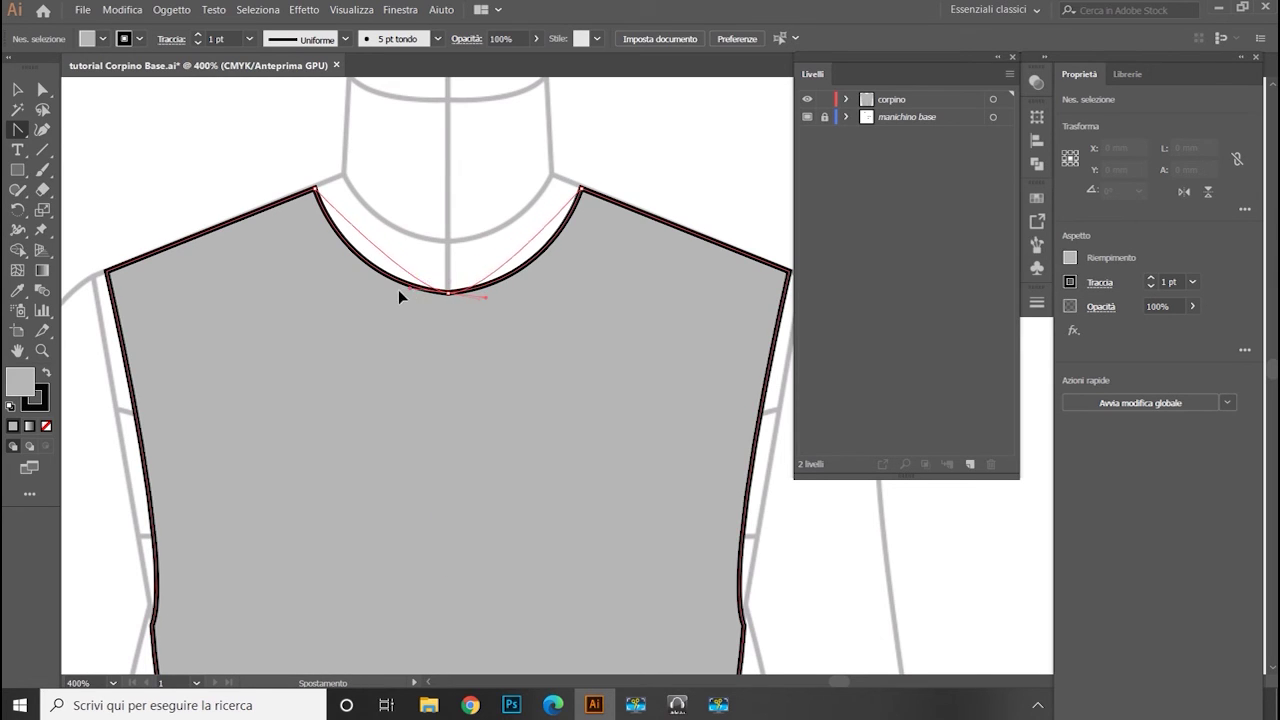
drag(329, 289, 331, 290)
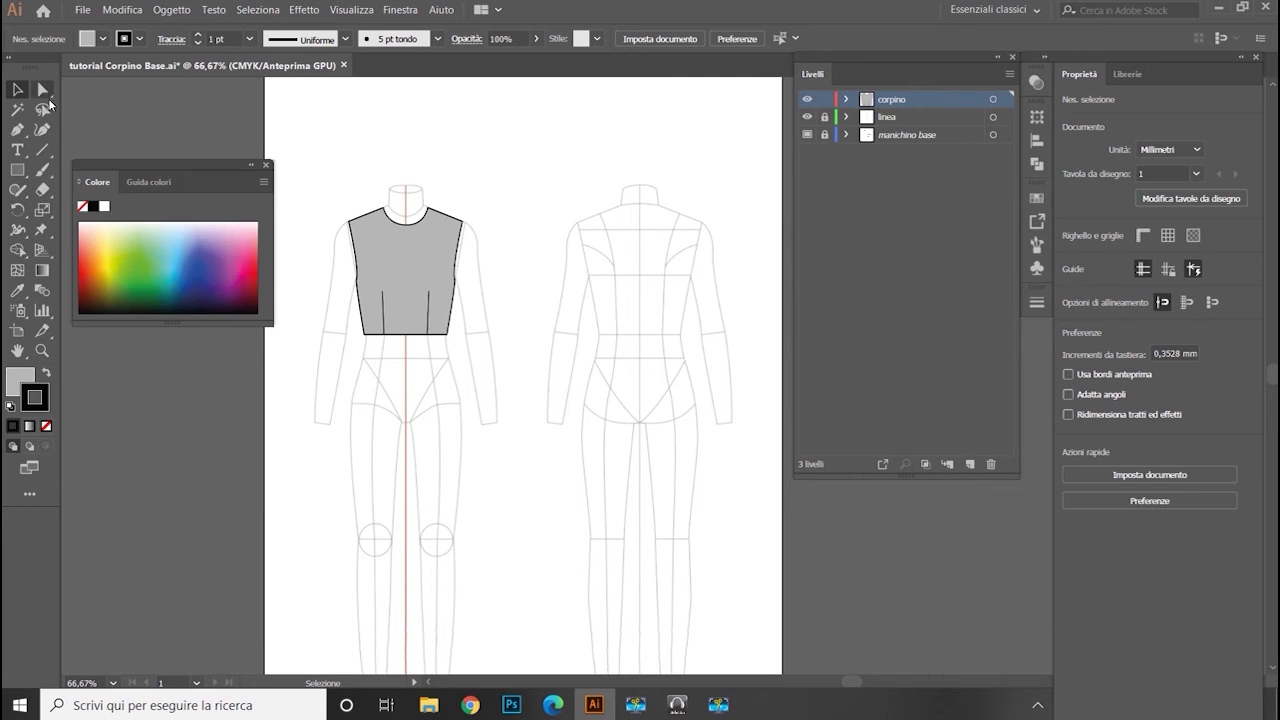
Group the grey front bodice and its two darts, then place a duplicate over the back figure
drag(336, 177, 471, 376)
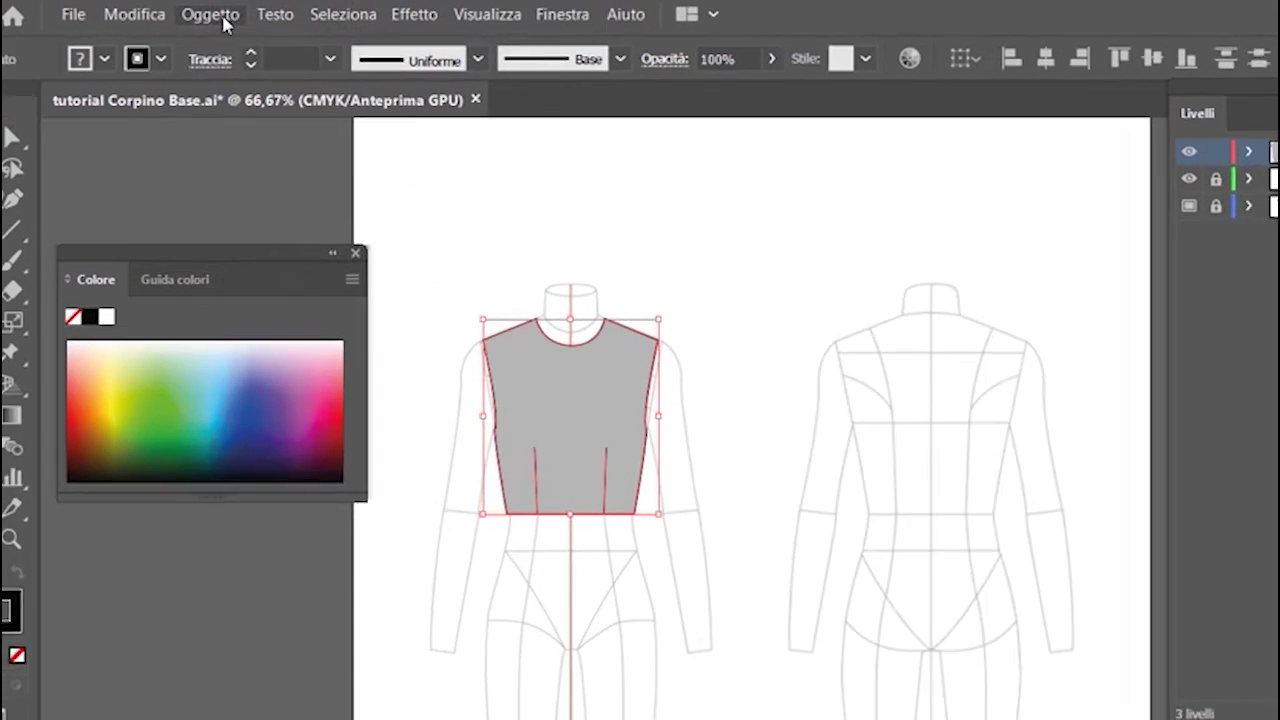
click(175, 10)
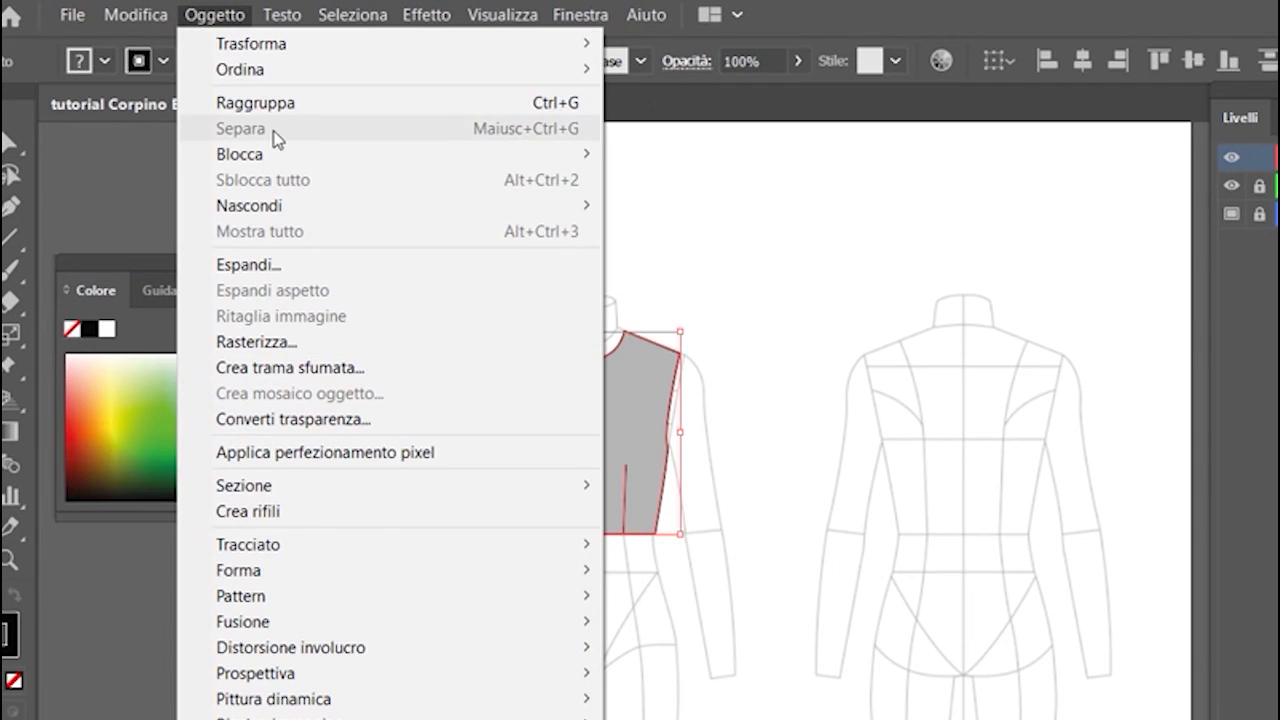
click(255, 102)
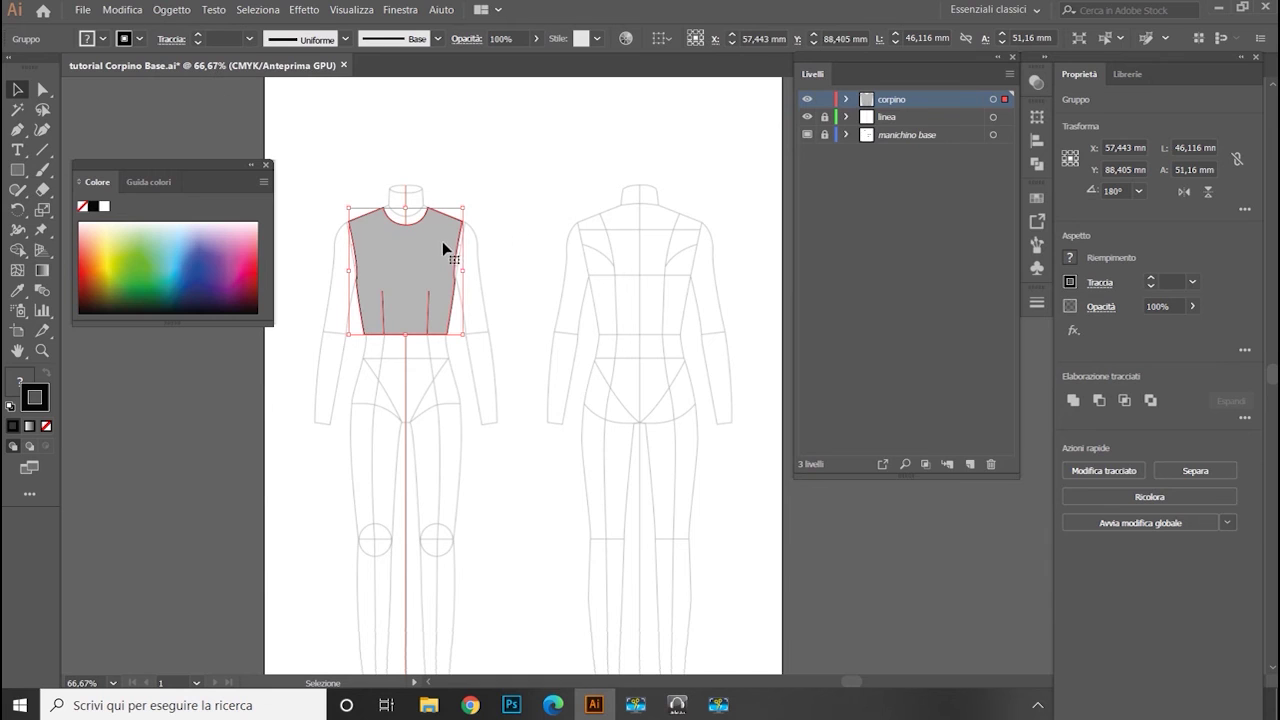
mouse_move(447, 238)
mouse_down()
mouse_move(561, 257)
mouse_move(613, 194)
mouse_move(484, 200)
mouse_move(436, 250)
mouse_up()
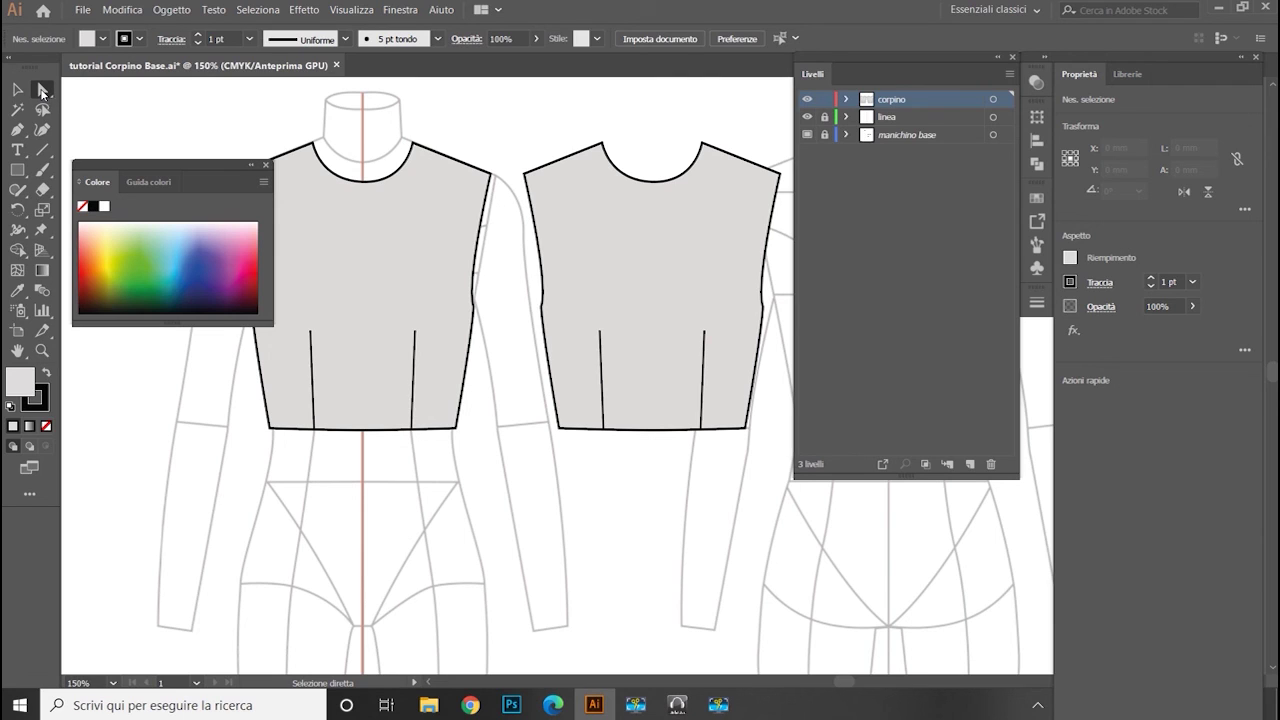
Lift the duplicate bodice's neckline centre point upward to form a high, shallow back neckline
click(662, 192)
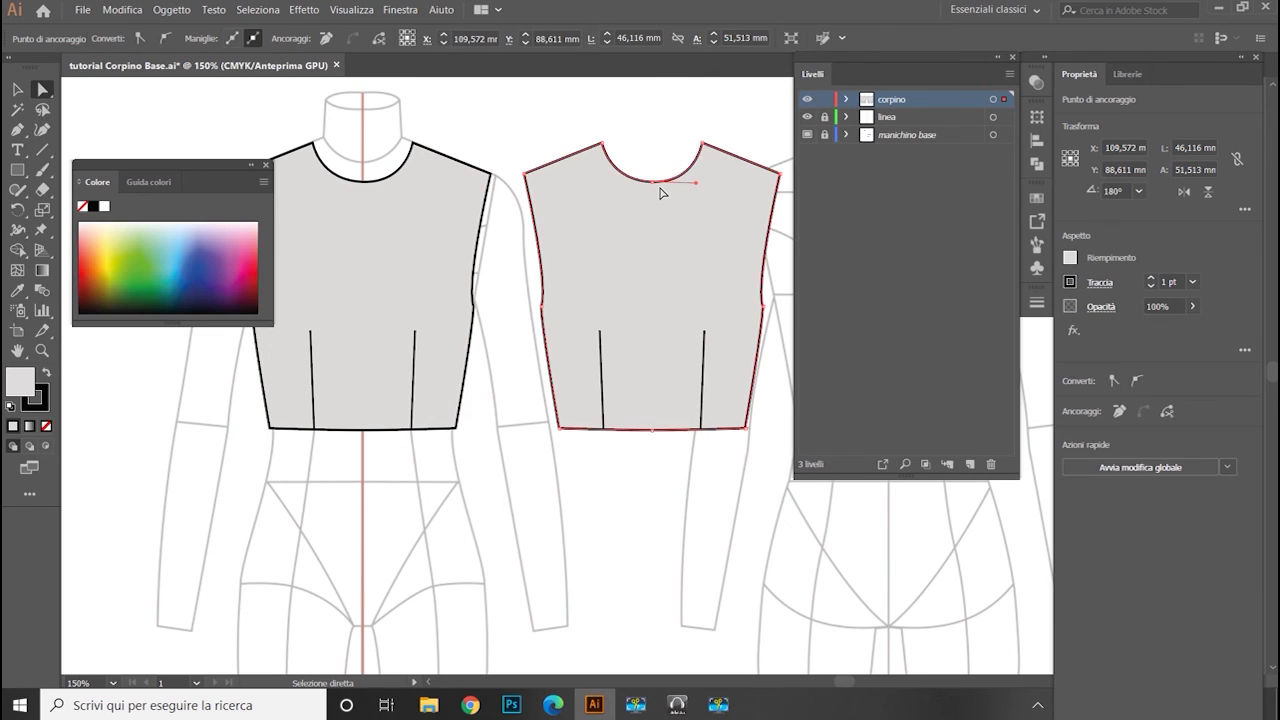
drag(645, 165, 658, 201)
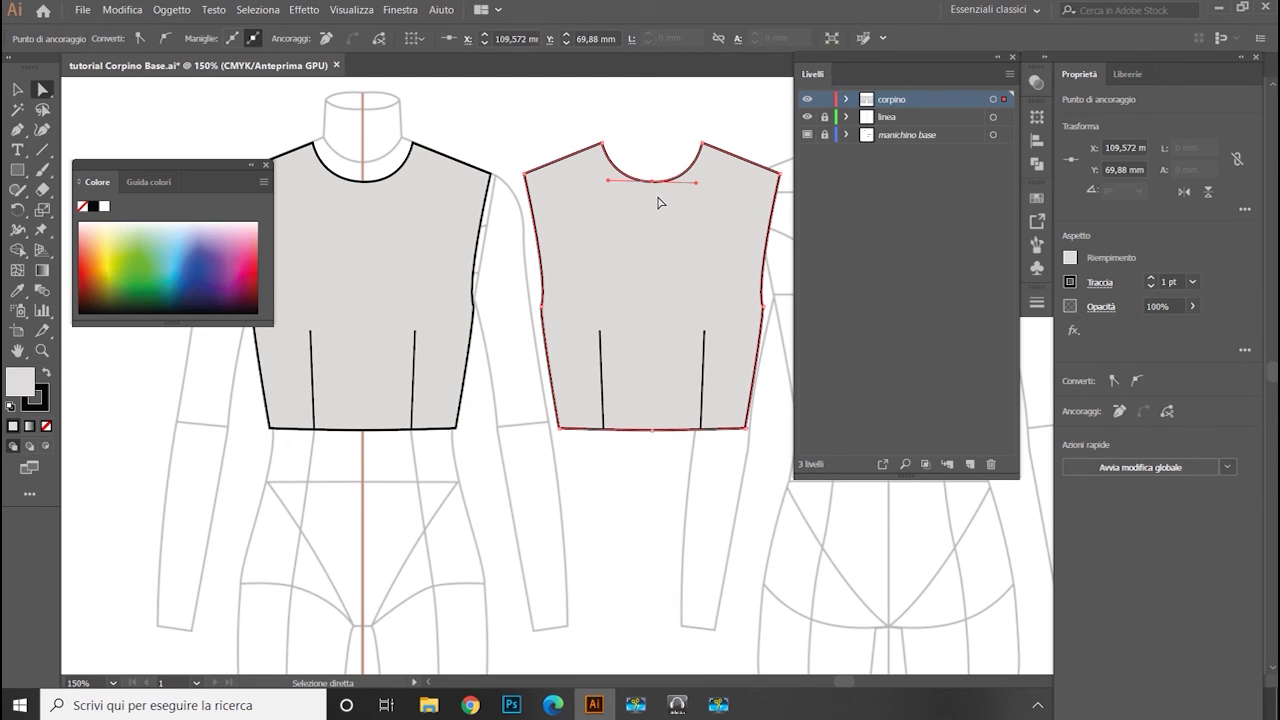
key(Up)
key(Up)
key(Up)
key(Up)
key(Up)
key(Up)
key(Up)
key(Up)
key(Up)
key(Up)
key(Up)
key(Up)
key(Up)
key(Up)
key(Up)
key(Up)
key(Up)
key(Up)
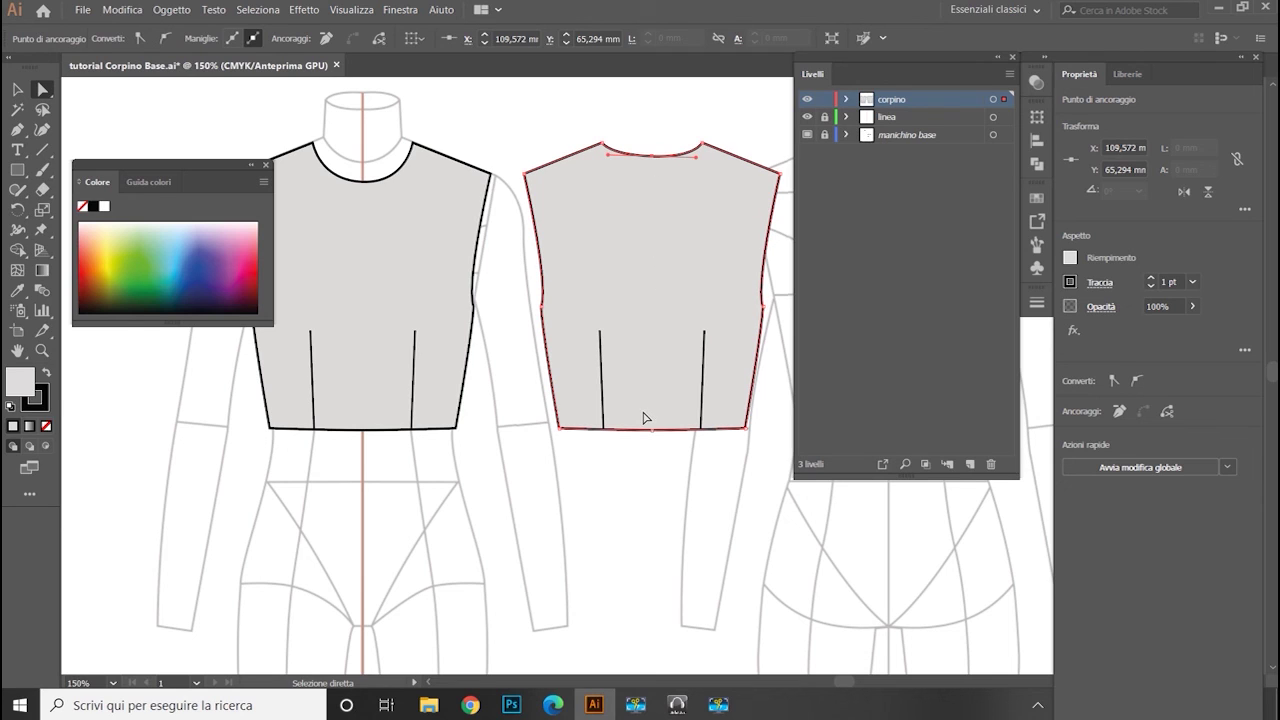
click(17, 129)
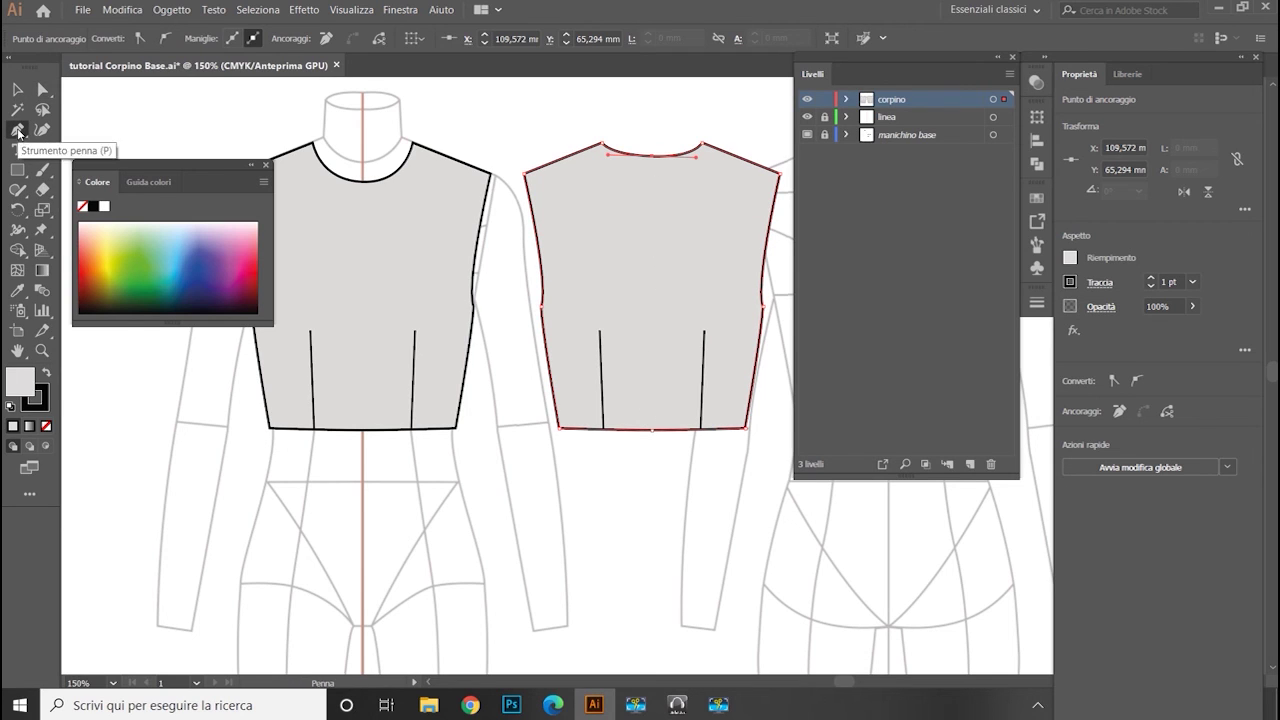
Draw a vertical centre-back line from neckline to hem, snapping its top point onto the neckline
click(652, 140)
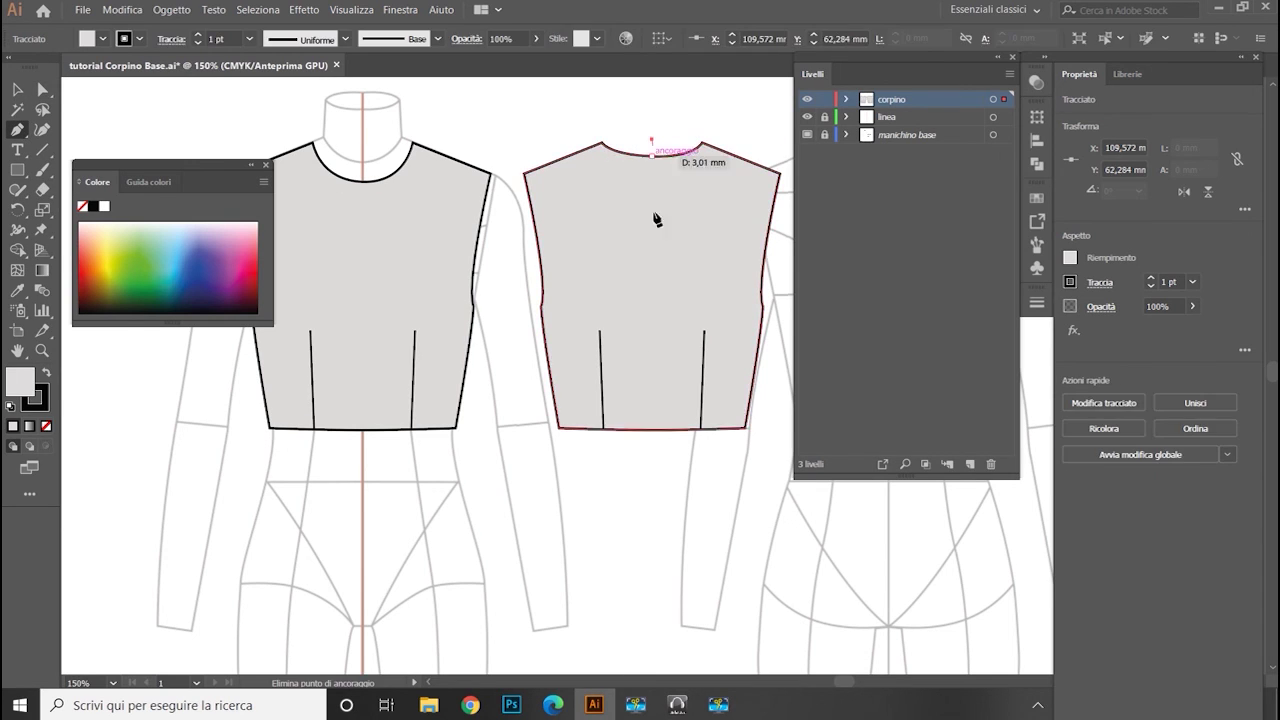
click(652, 430)
key(a)
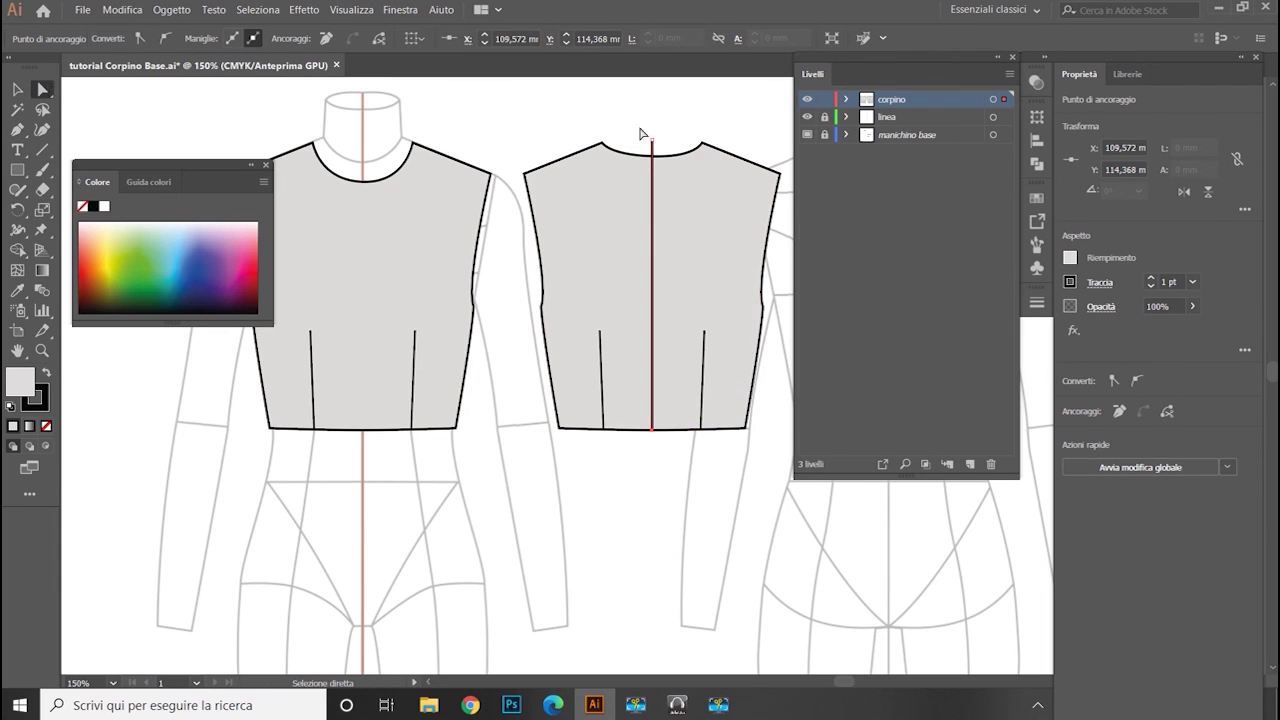
click(652, 141)
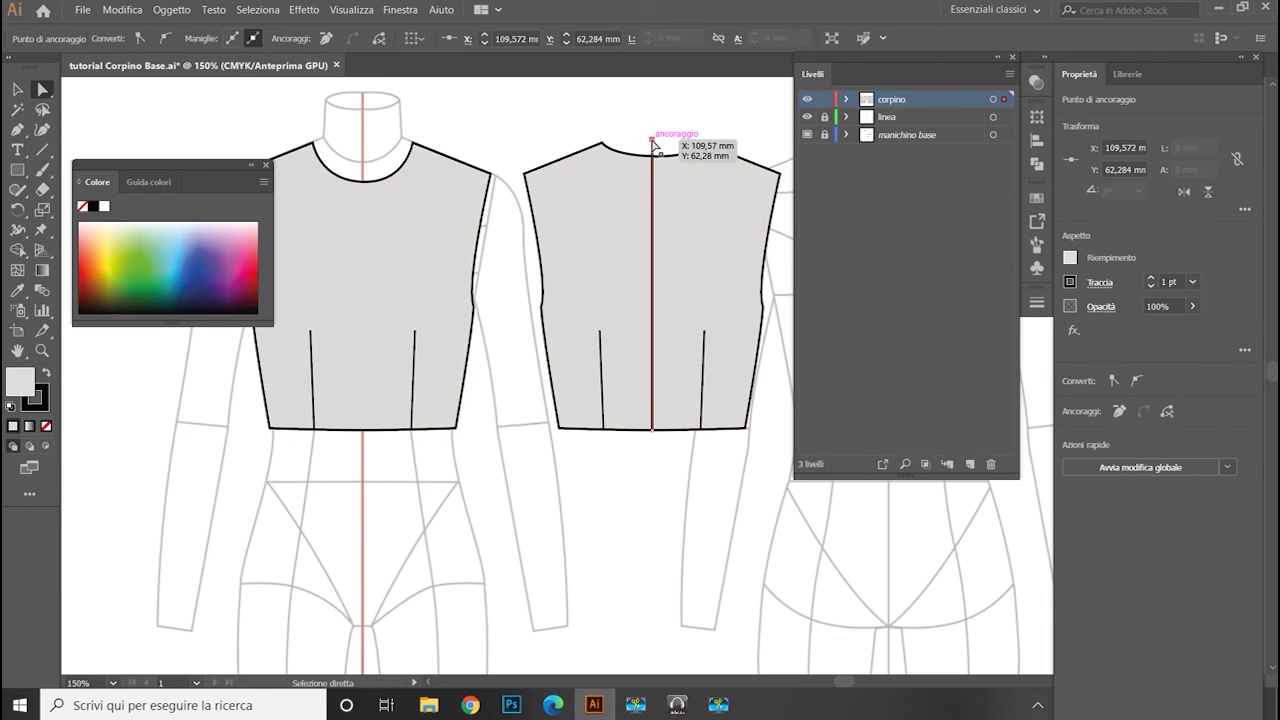
drag(652, 141, 652, 150)
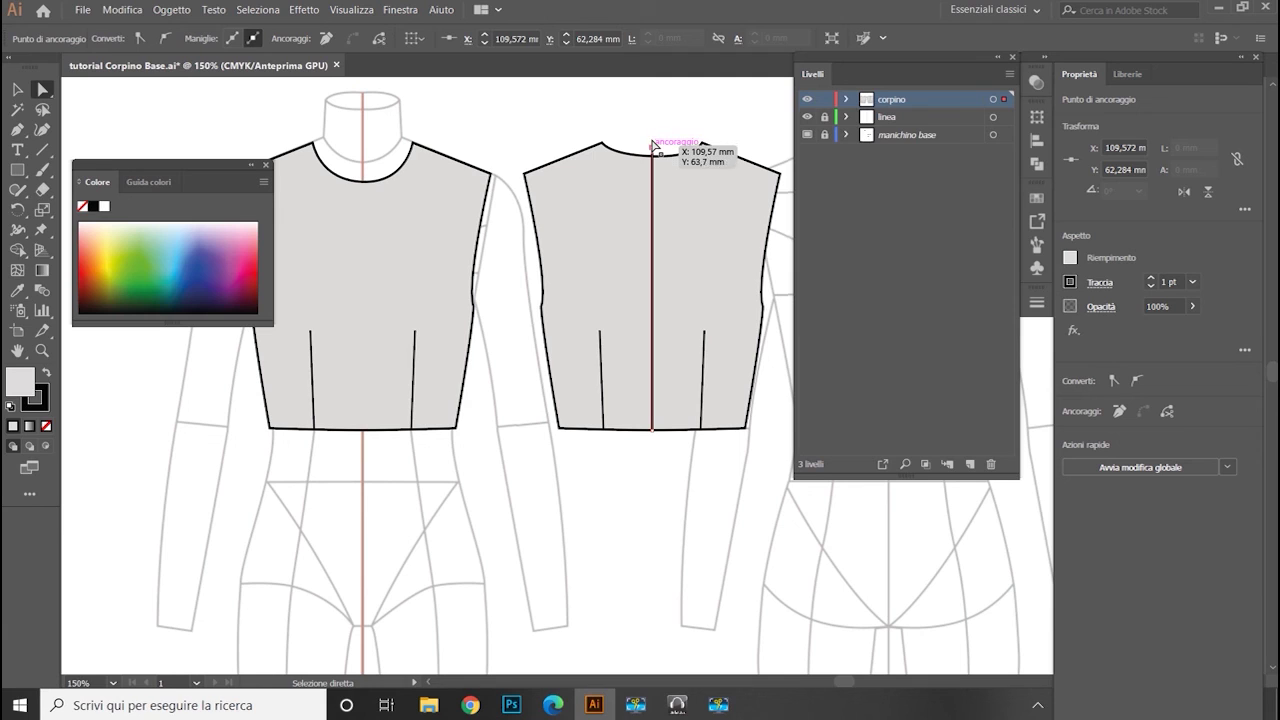